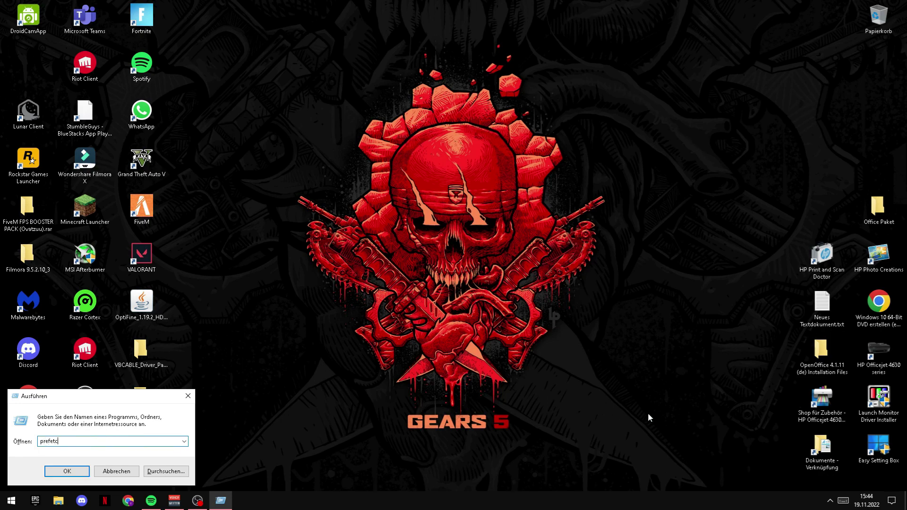
# Step: Open the Windows Prefetch folder with permanent access granted and delete all its files, skipping any that are in use
pyautogui.press('Return')
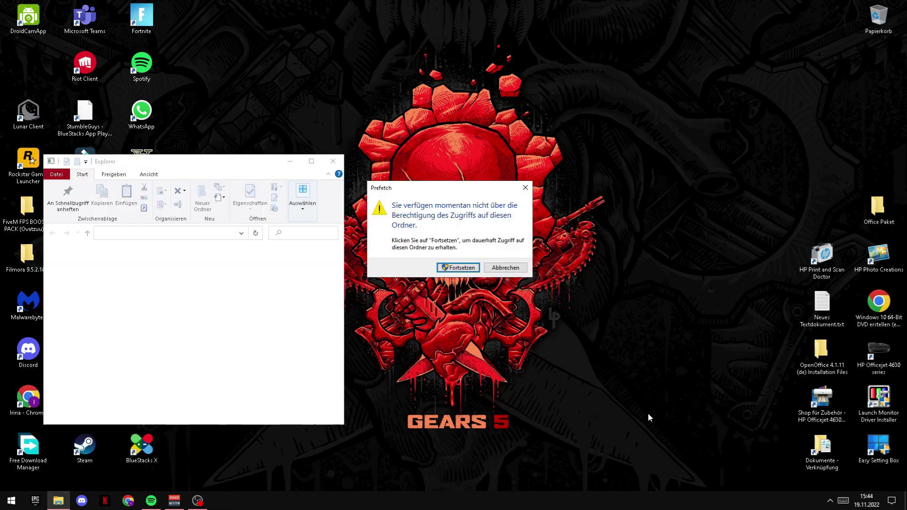
pyautogui.click(457, 267)
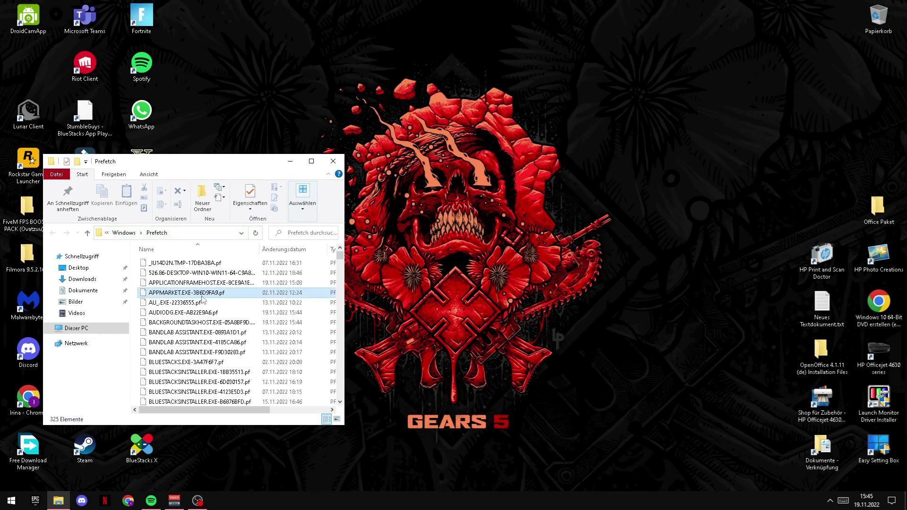
pyautogui.click(201, 333)
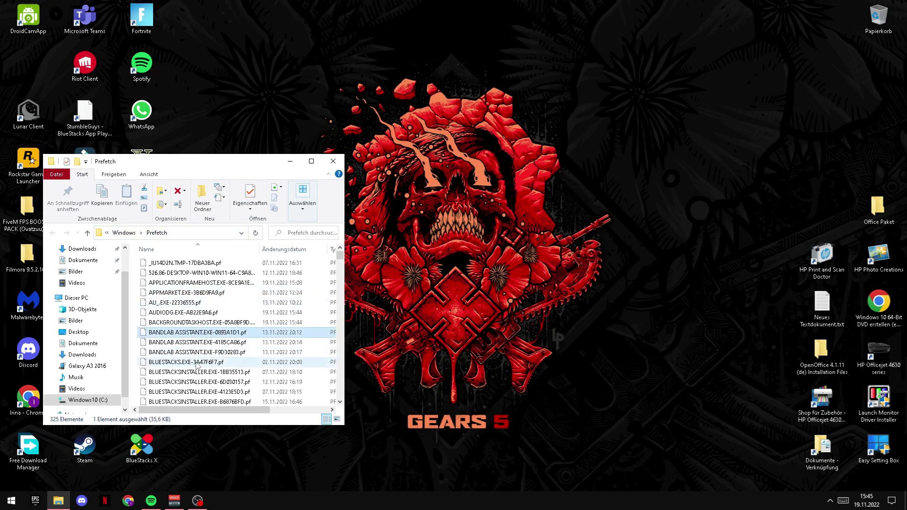
pyautogui.hotkey('ctrl', 'a')
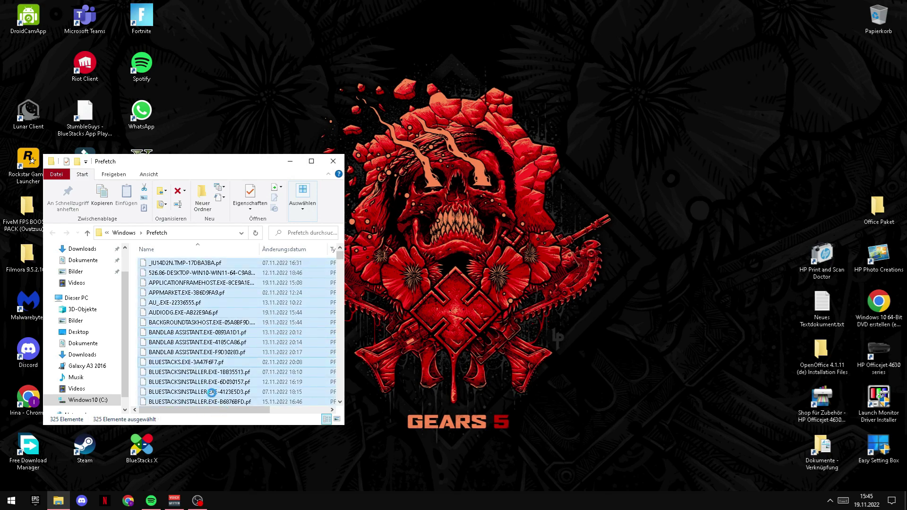
pyautogui.hotkey('shift', 'F10')
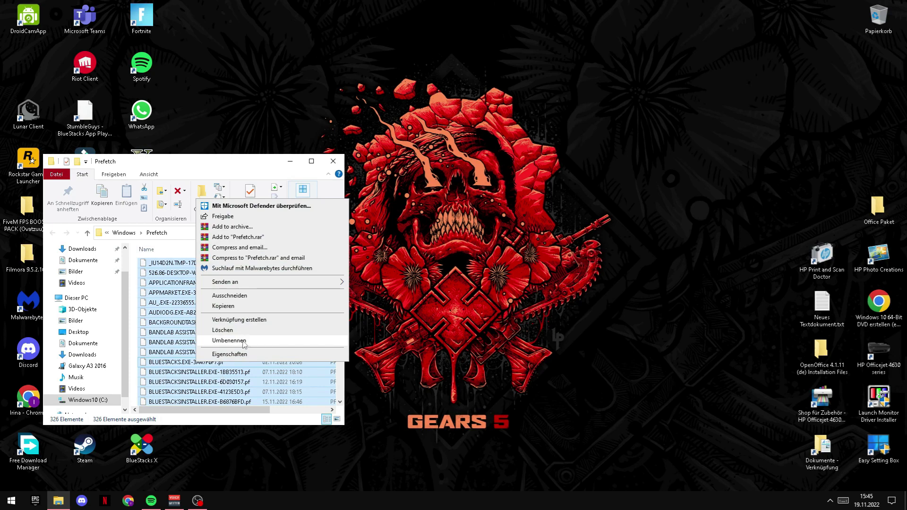
pyautogui.click(236, 328)
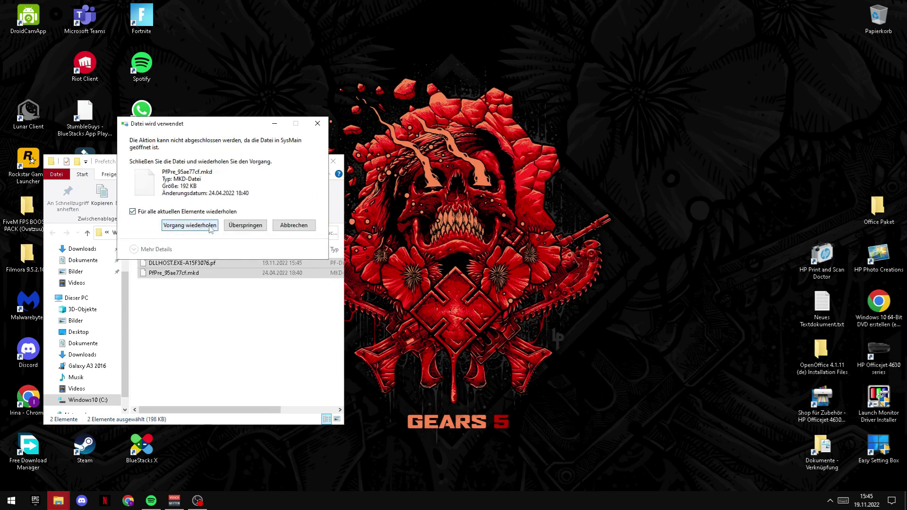
pyautogui.click(244, 225)
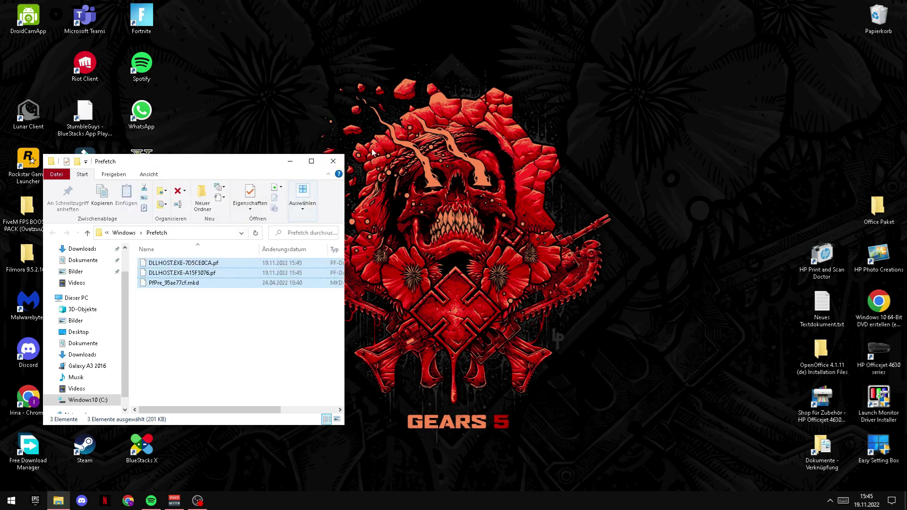
pyautogui.click(333, 161)
# Step: Permanently empty the recycle bin (Papierkorb) and close its window
pyautogui.doubleClick(874, 19)
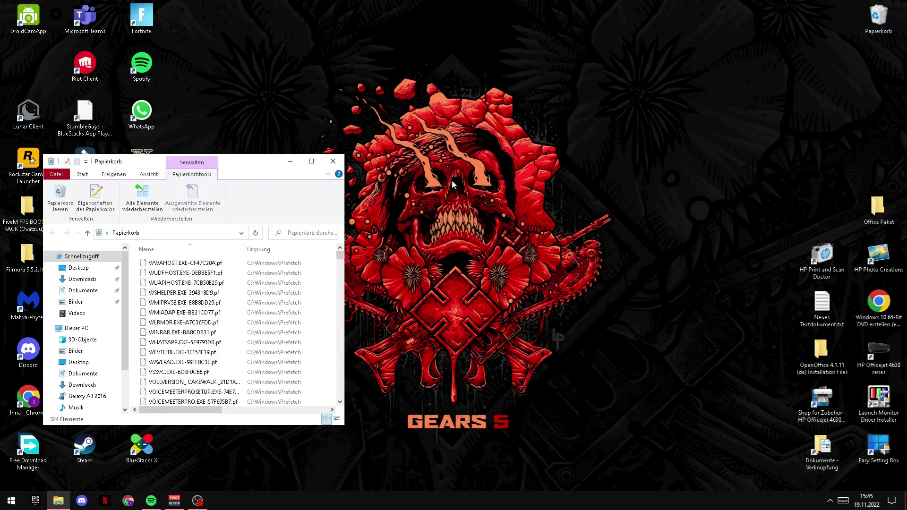
pyautogui.click(60, 196)
pyautogui.click(481, 261)
pyautogui.click(342, 166)
# Step: Search Windows for "gpu" and open the graphics settings (Grafikeinstellungen)
pyautogui.click(7, 503)
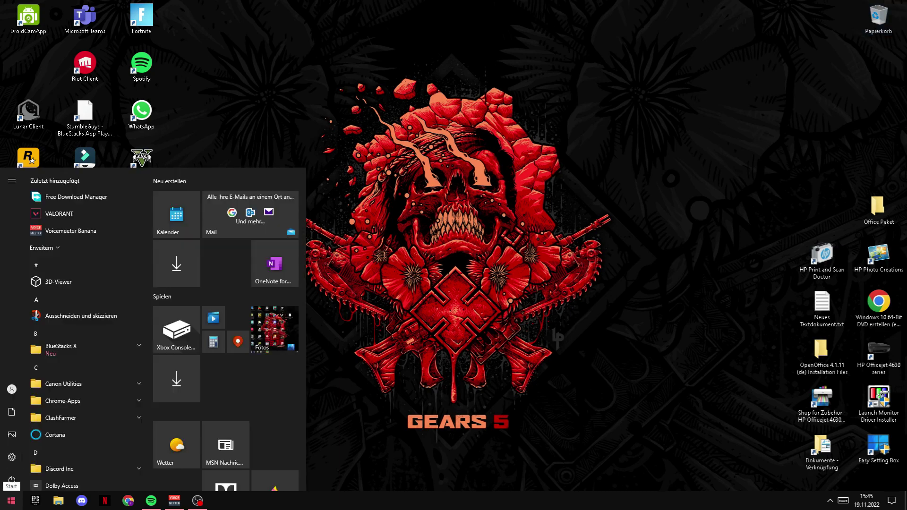
pyautogui.rightClick(11, 500)
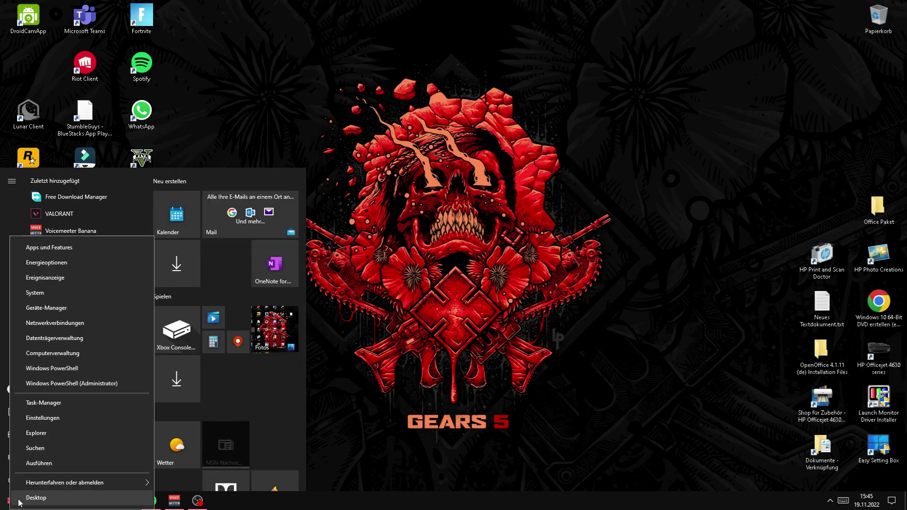
pyautogui.click(53, 447)
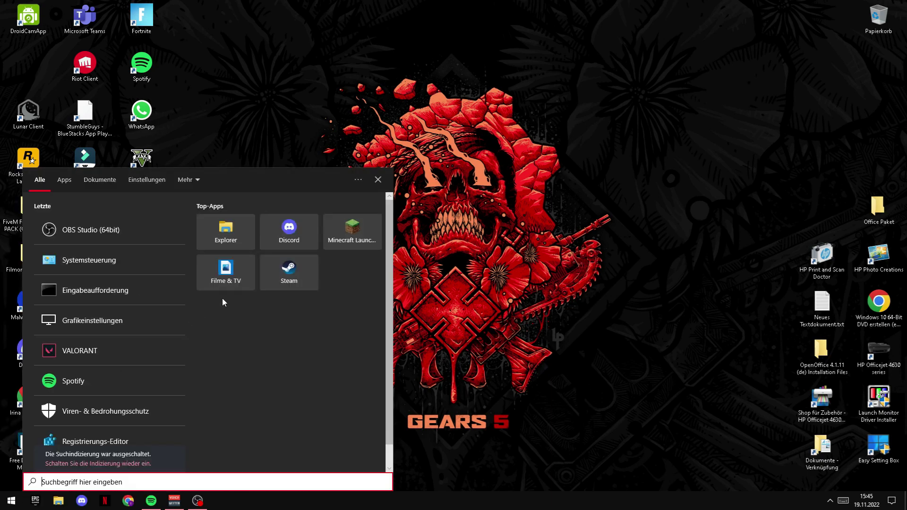
pyautogui.write('gpu')
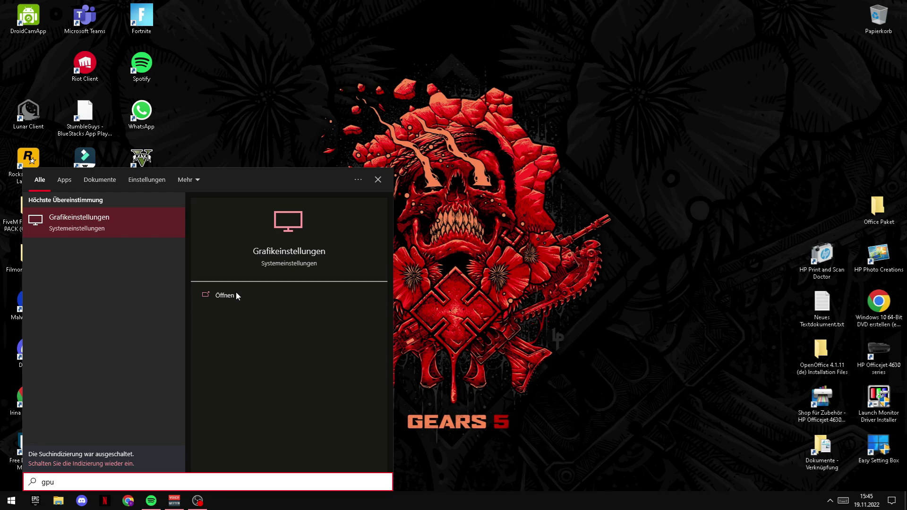
pyautogui.click(120, 216)
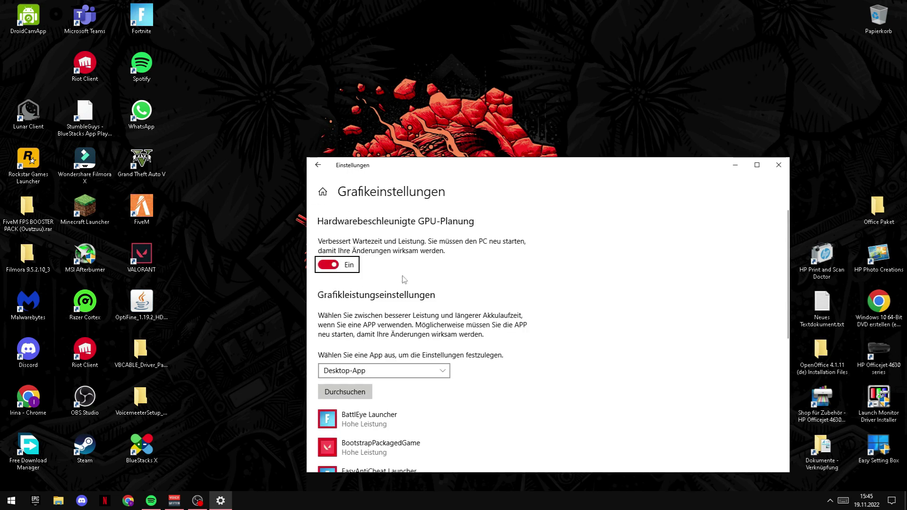
pyautogui.scroll(-3, 393, 302)
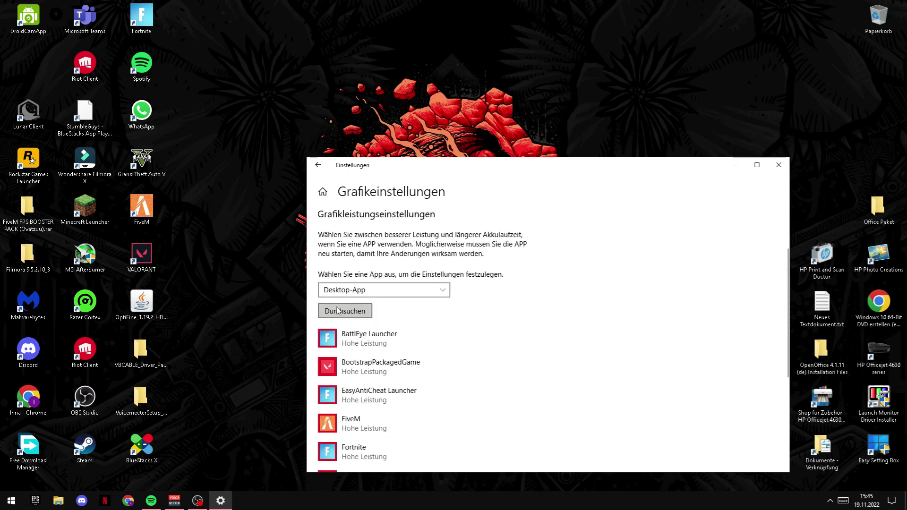
pyautogui.click(355, 314)
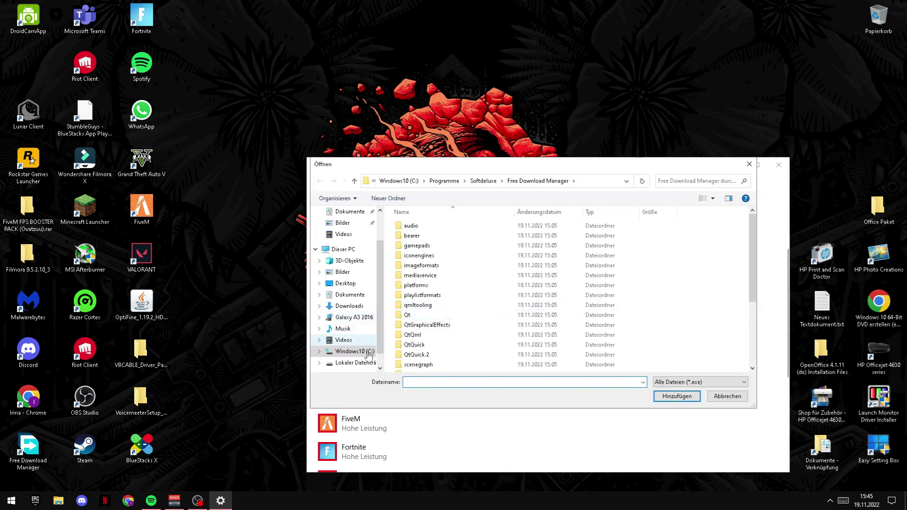
pyautogui.scroll(-3, 428, 338)
pyautogui.click(352, 351)
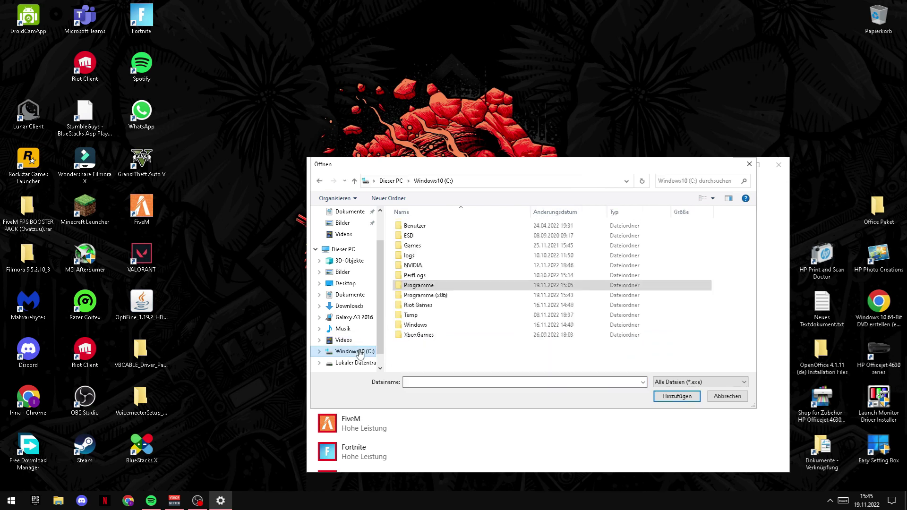
pyautogui.doubleClick(439, 295)
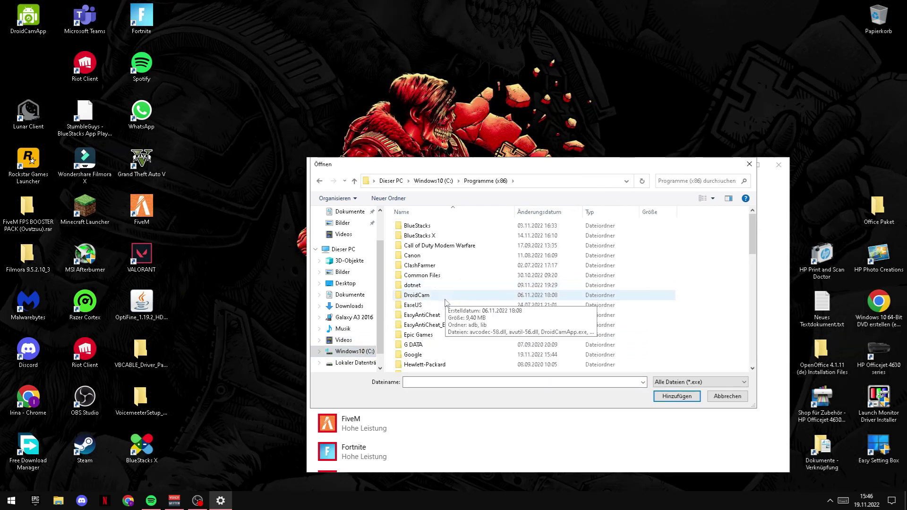
pyautogui.scroll(-5, 438, 295)
pyautogui.click(439, 288)
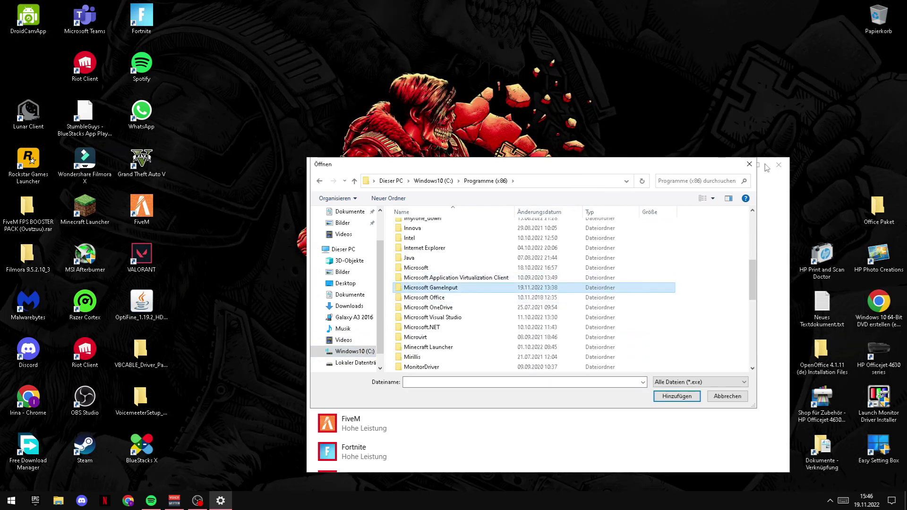
pyautogui.click(750, 164)
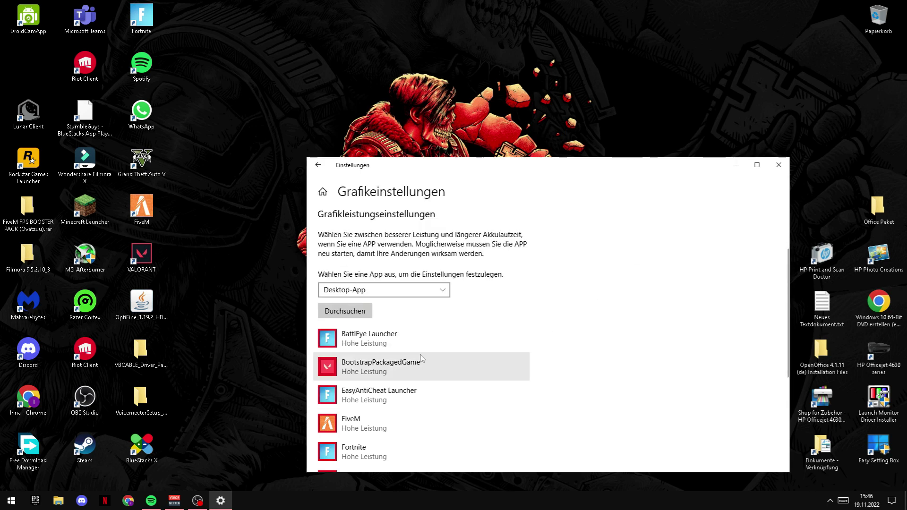
# Step: Save the graphics preference Hohe Leistung for BattlEye Launcher and close the settings
pyautogui.scroll(-3, 382, 330)
pyautogui.scroll(2, 380, 321)
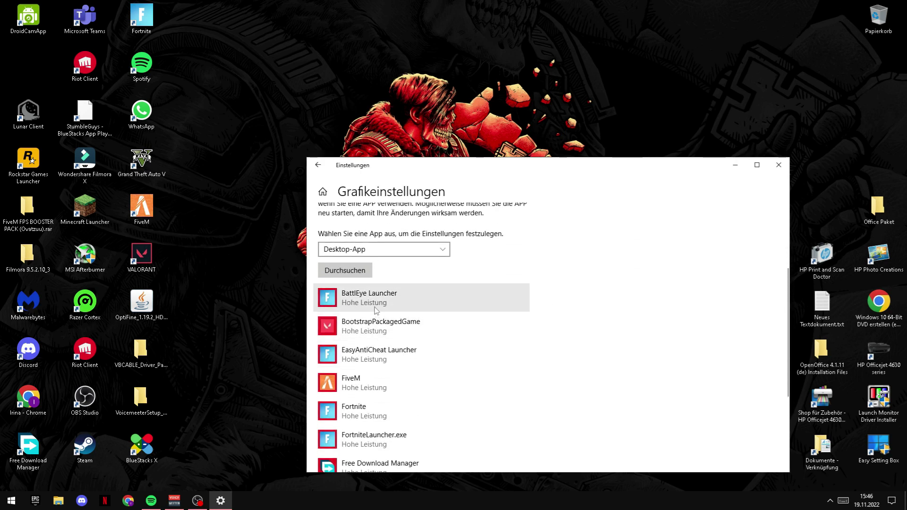
pyautogui.click(373, 310)
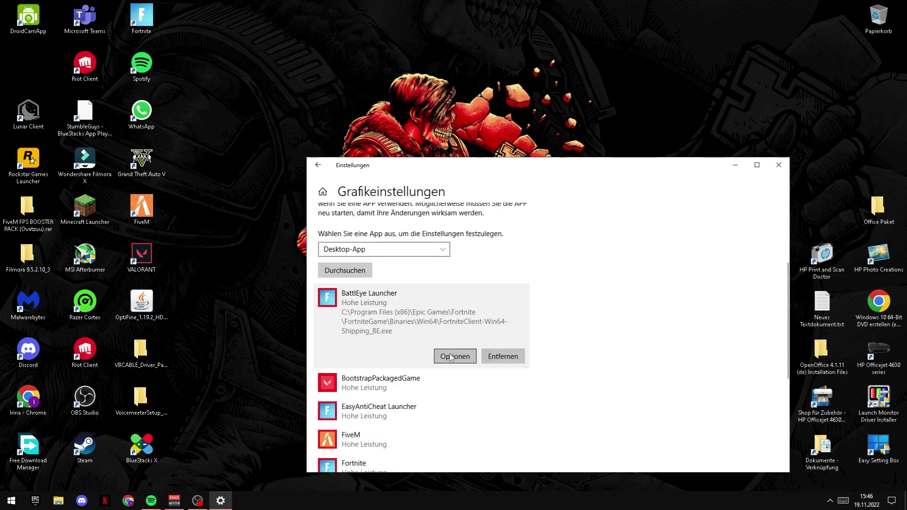
pyautogui.click(451, 357)
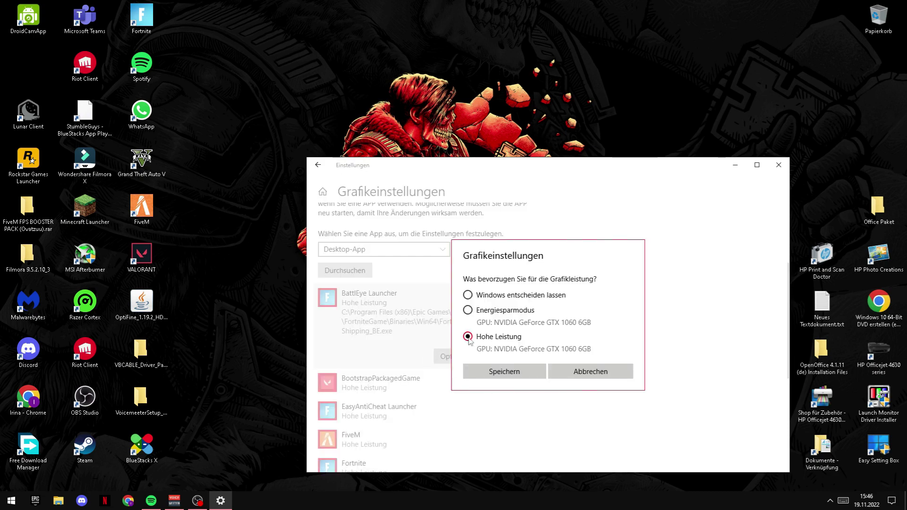
pyautogui.click(493, 370)
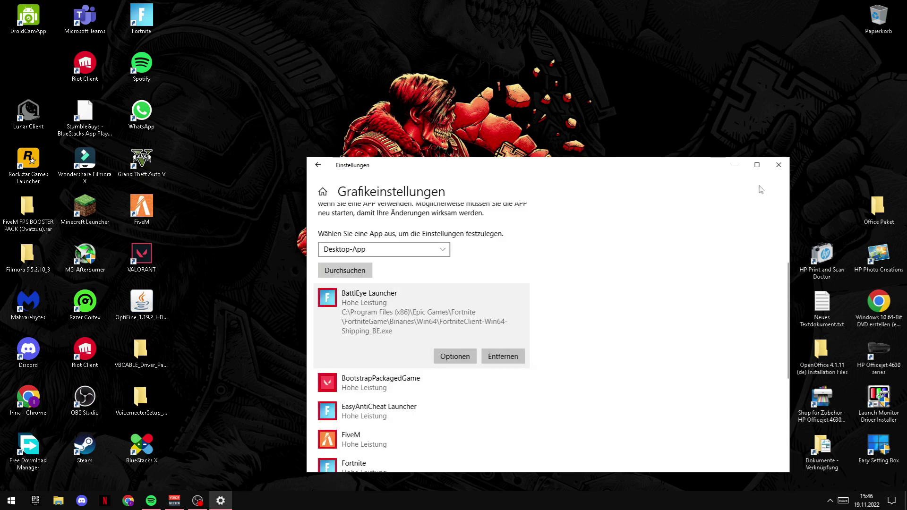
pyautogui.click(779, 165)
# Step: Open Task Manager maximized and disable the enabled GitHub Update entry among the startup programs
pyautogui.rightClick(372, 501)
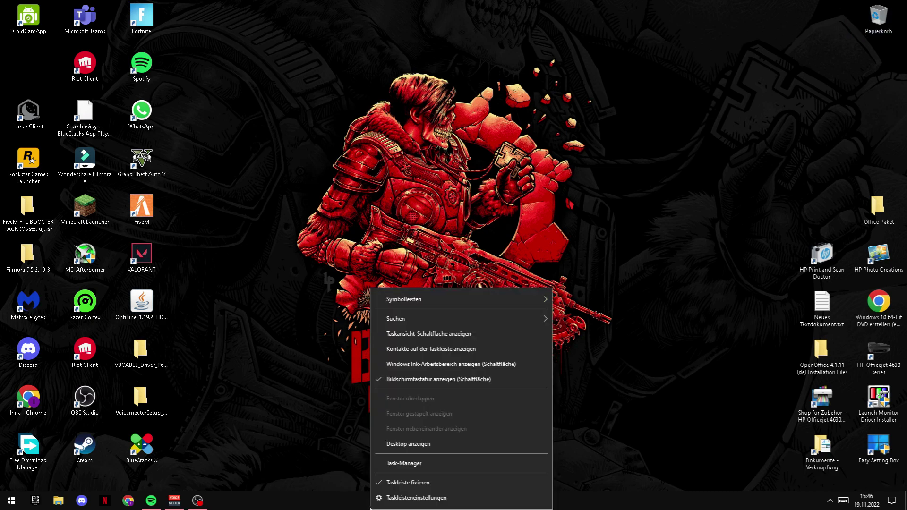
pyautogui.click(416, 464)
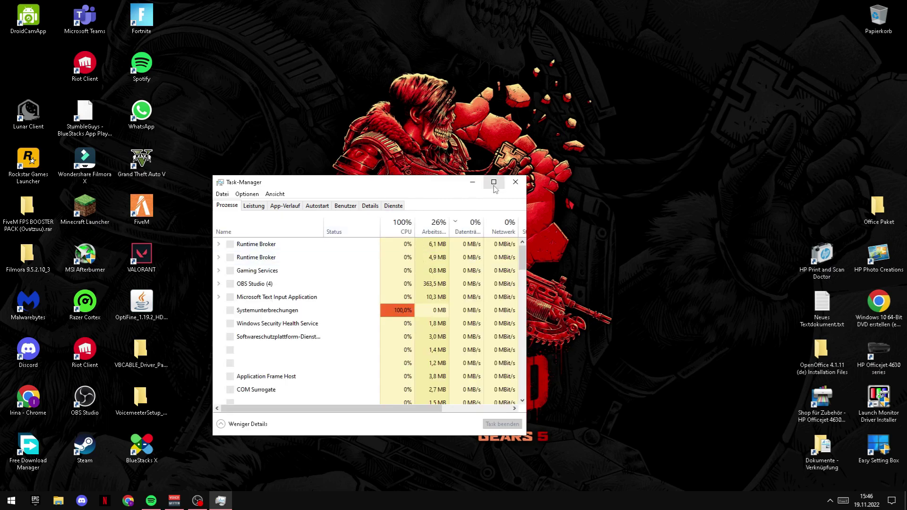
pyautogui.click(493, 185)
pyautogui.click(105, 27)
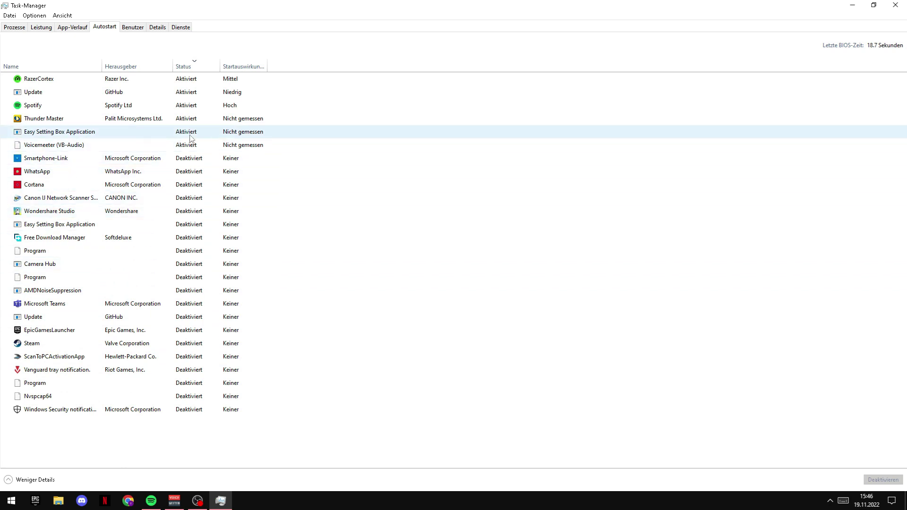
pyautogui.rightClick(219, 96)
pyautogui.click(234, 103)
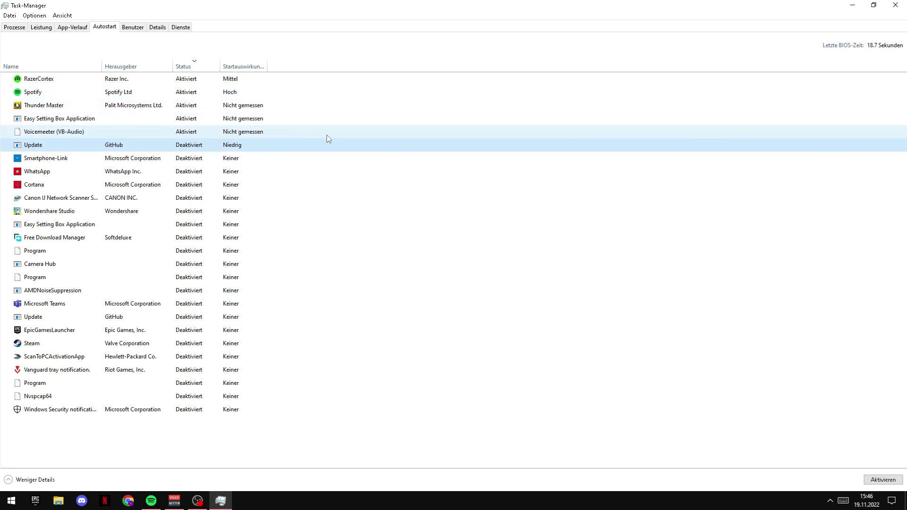
pyautogui.click(89, 171)
# Step: Examine the detailed process list and the priority options of a Spotify.exe process without changing them, and close Task Manager
pyautogui.click(157, 28)
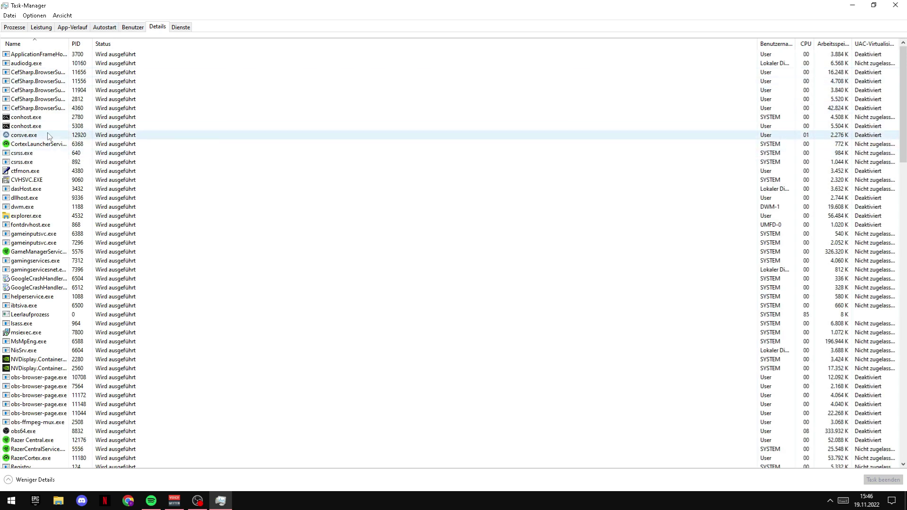
pyautogui.click(47, 135)
pyautogui.scroll(-2, 303, 250)
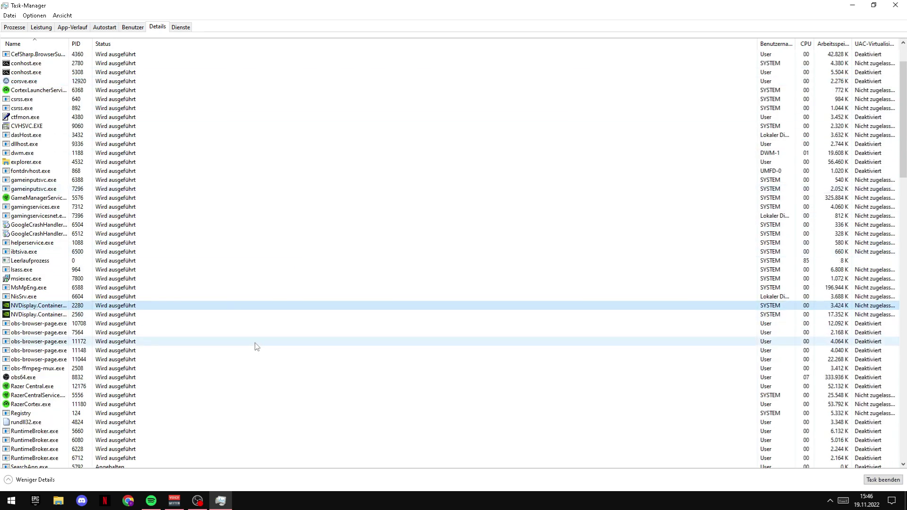
pyautogui.scroll(-6, 166, 405)
pyautogui.scroll(-6, 166, 405)
pyautogui.scroll(-20, 48, 423)
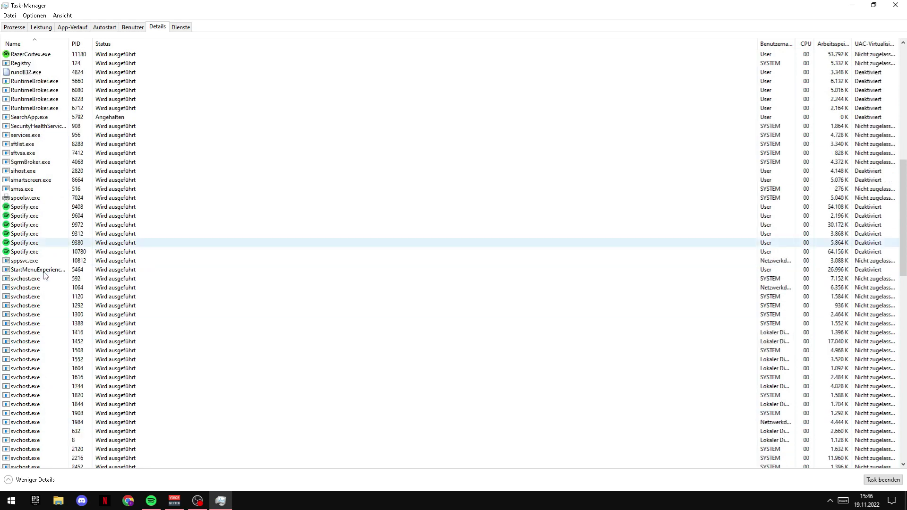
pyautogui.scroll(20, 49, 268)
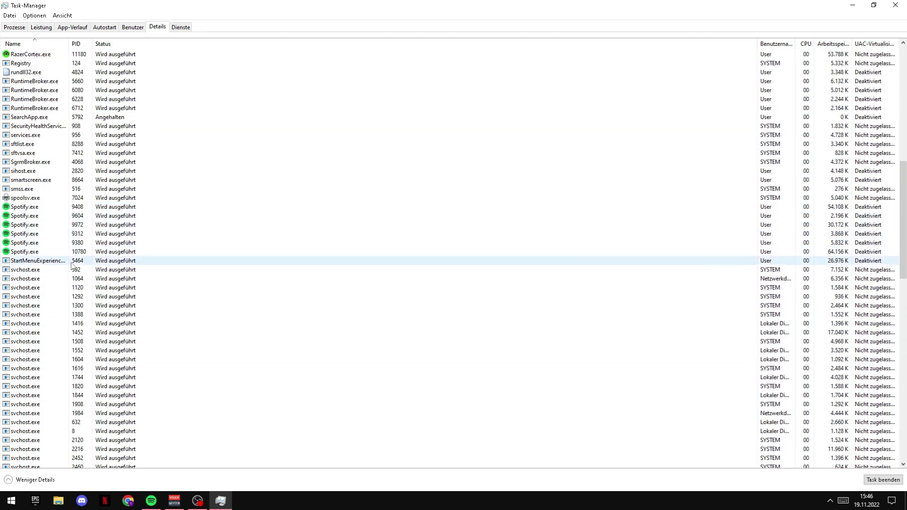
pyautogui.rightClick(29, 226)
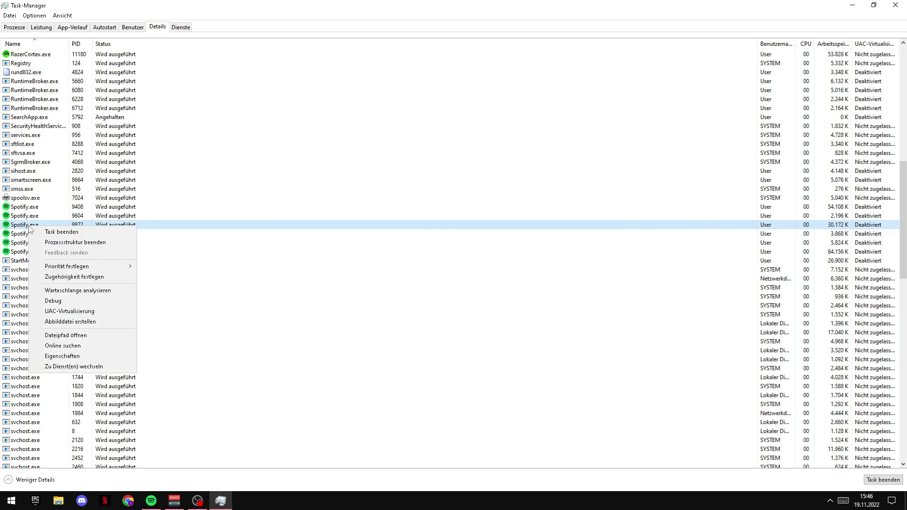
pyautogui.click(53, 267)
pyautogui.click(119, 268)
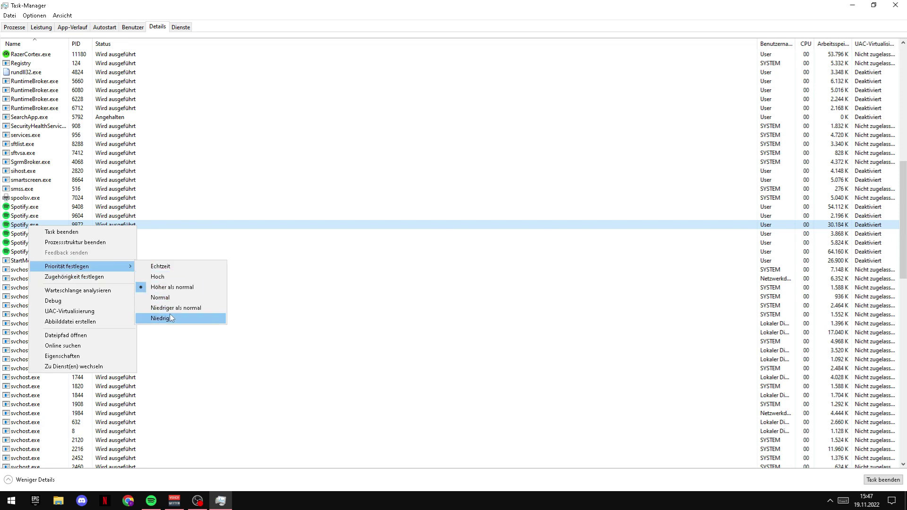
pyautogui.click(350, 314)
pyautogui.scroll(3, 357, 278)
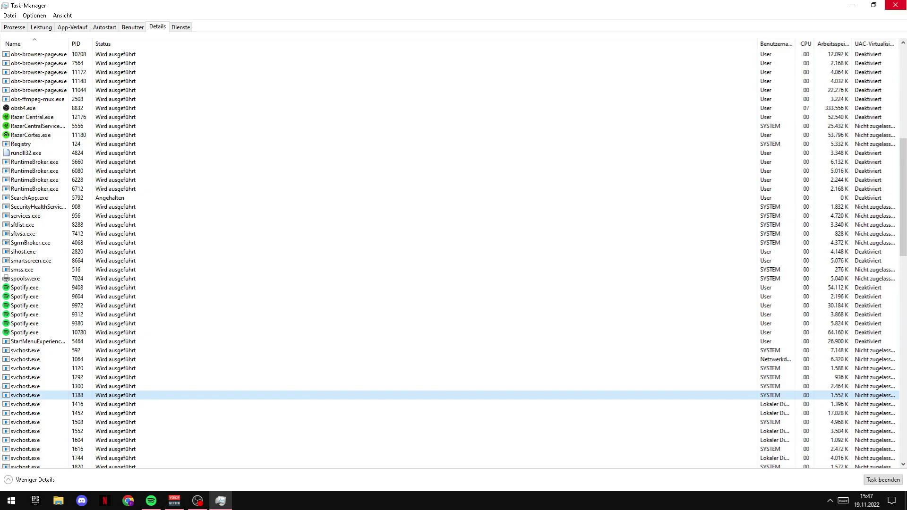
pyautogui.click(896, 5)
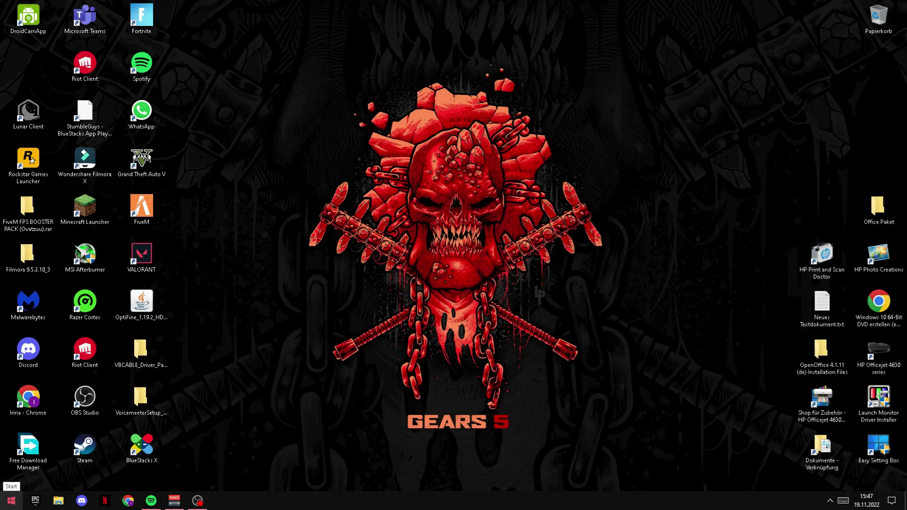
pyautogui.rightClick(10, 500)
pyautogui.click(29, 448)
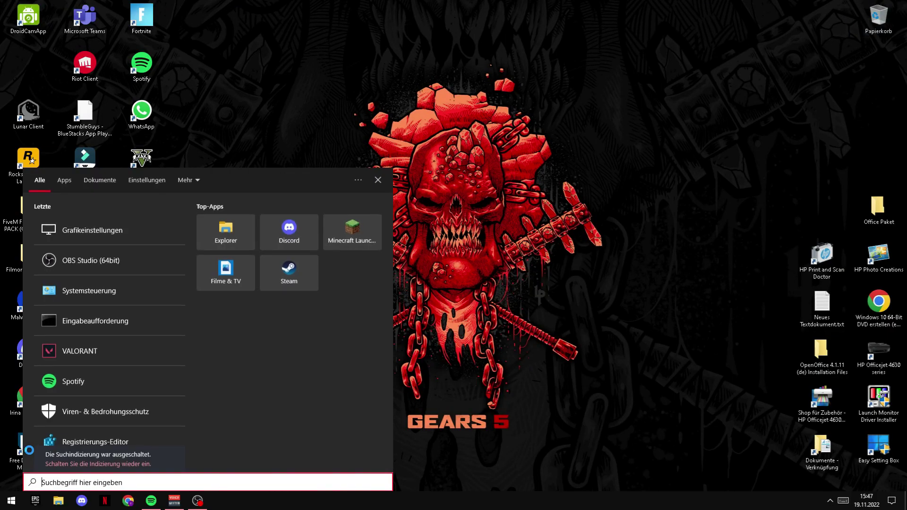
pyautogui.write('prog')
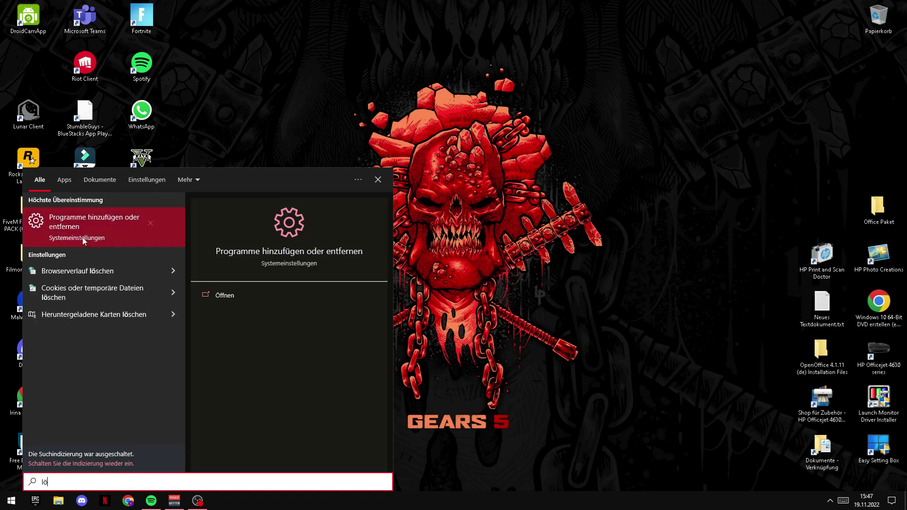
pyautogui.click(91, 237)
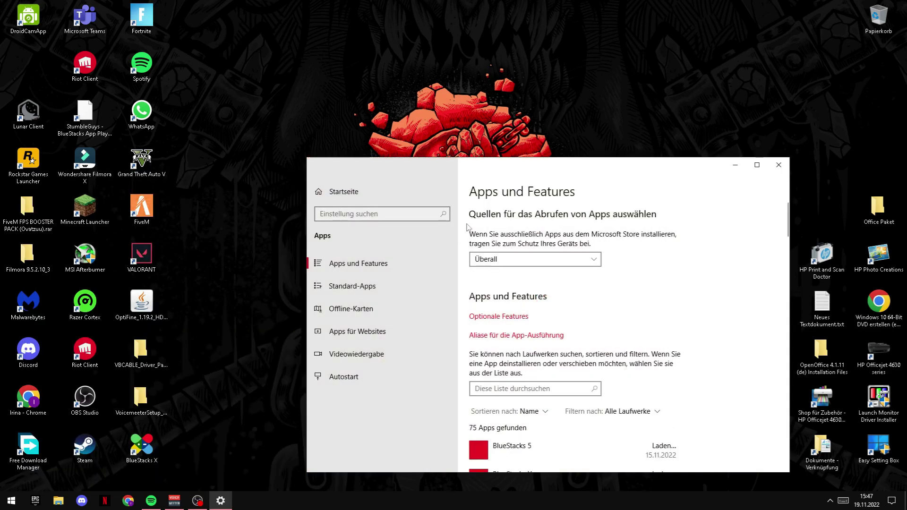
pyautogui.click(757, 165)
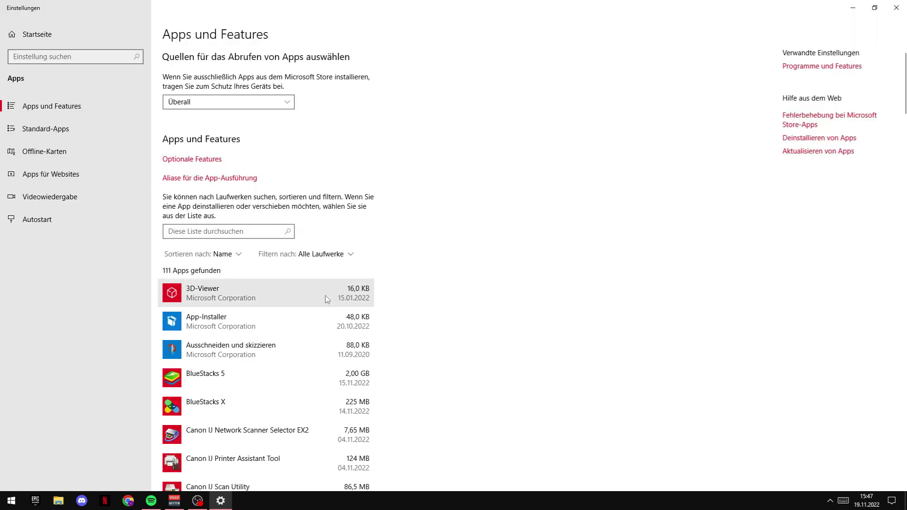
pyautogui.click(235, 255)
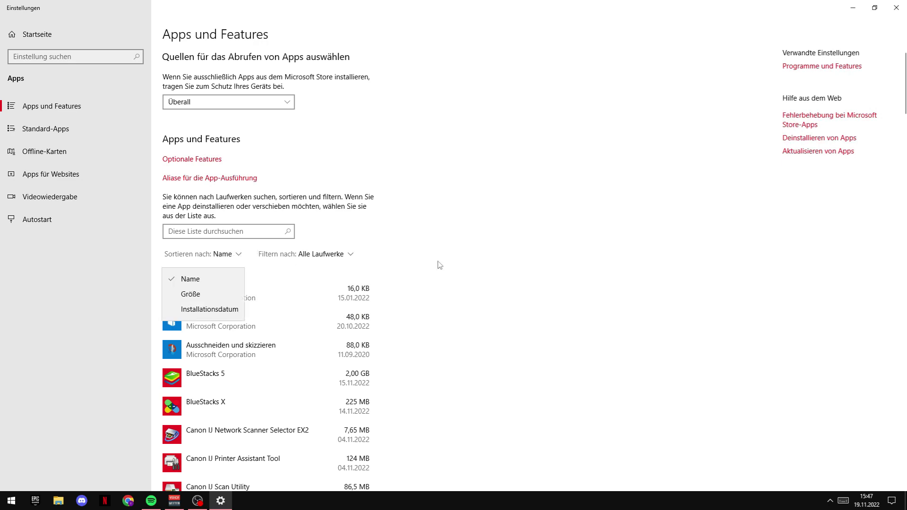
pyautogui.click(440, 266)
pyautogui.click(897, 8)
# Step: Search Windows for "lö", open Programme hinzufügen oder entfernen, and sort the installed apps by Größe
pyautogui.press('super+x')
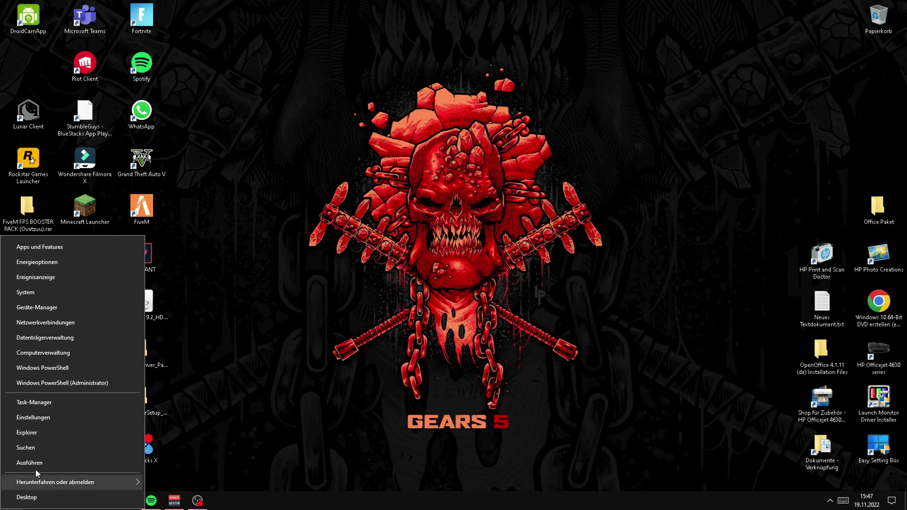
pyautogui.click(37, 448)
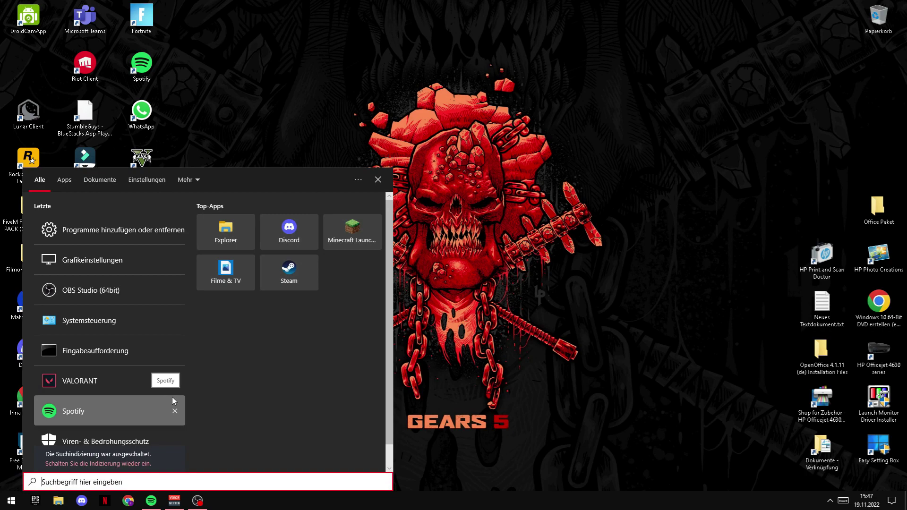
pyautogui.write('lö')
pyautogui.click(110, 235)
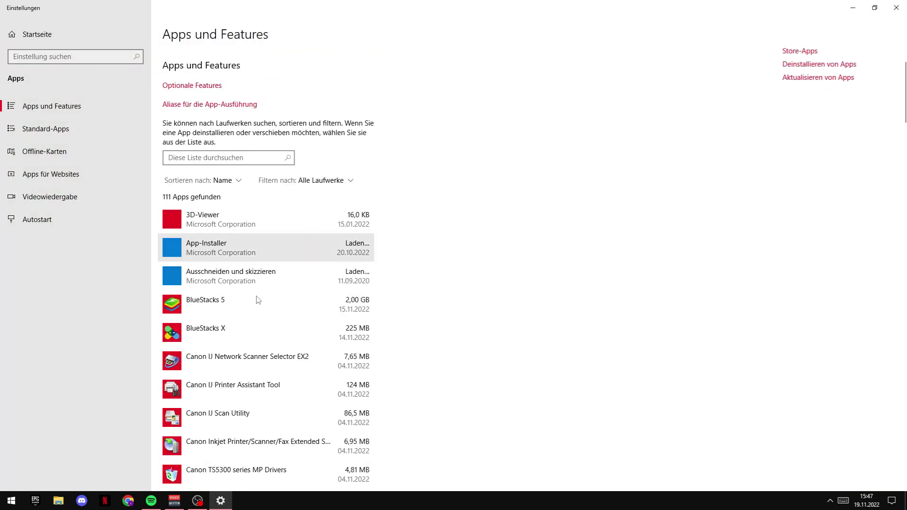
pyautogui.click(232, 184)
pyautogui.click(217, 218)
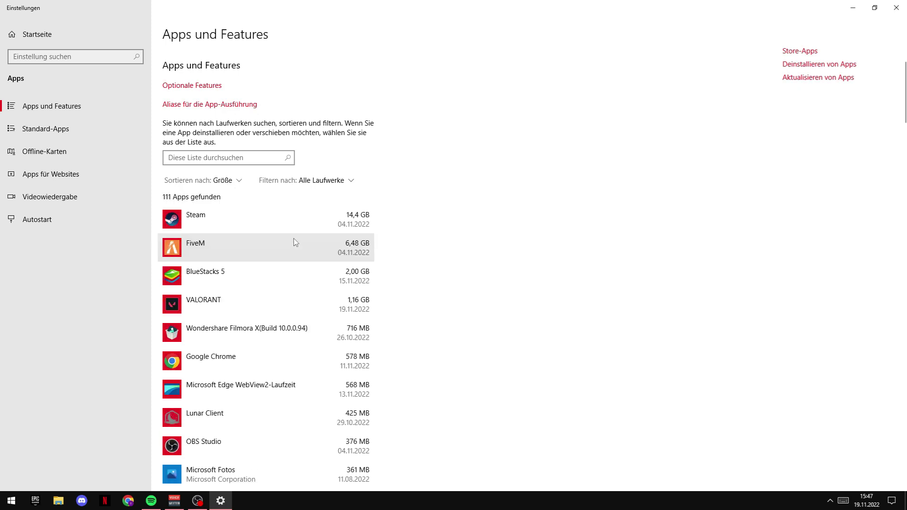
# Step: Examine the full list of installed apps and the uninstall options of DroidCam Client, Microsoft Edge Update, Voicemeeter and Riot Vanguard
pyautogui.scroll(-6, 284, 331)
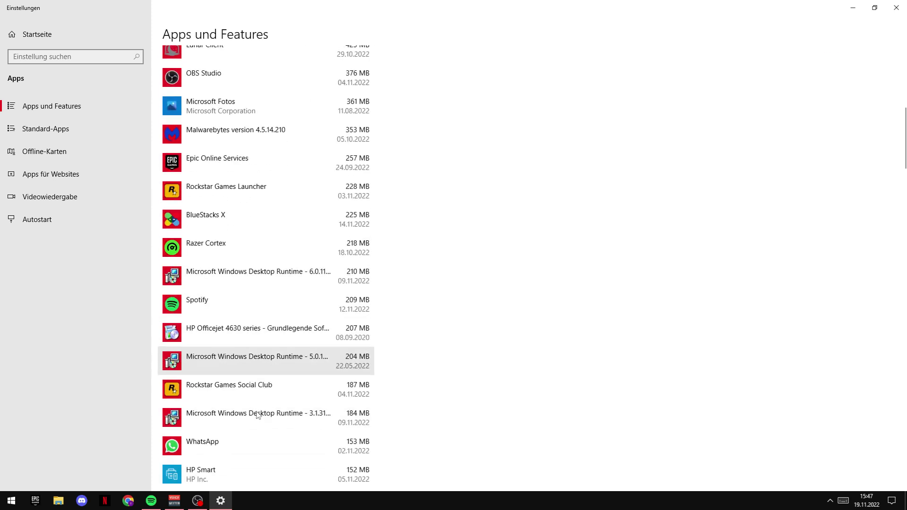
pyautogui.scroll(-20, 258, 415)
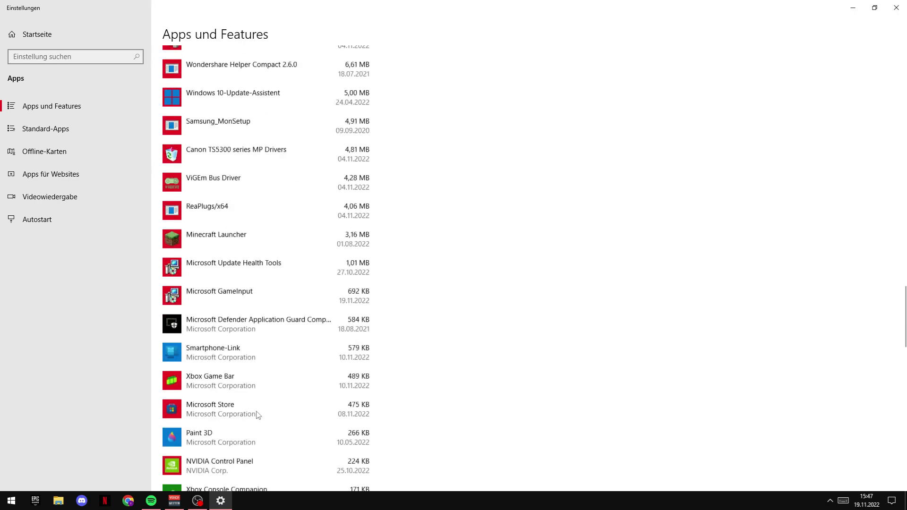
pyautogui.scroll(-15, 258, 415)
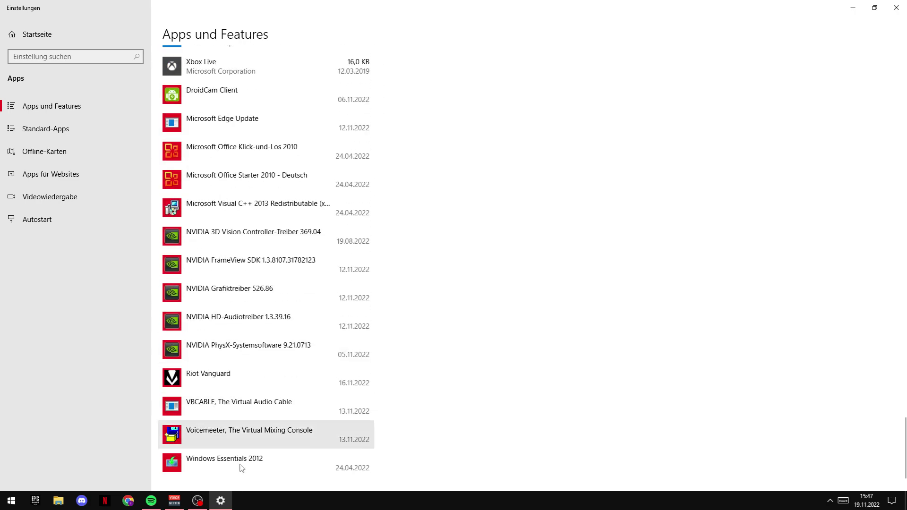
pyautogui.click(338, 93)
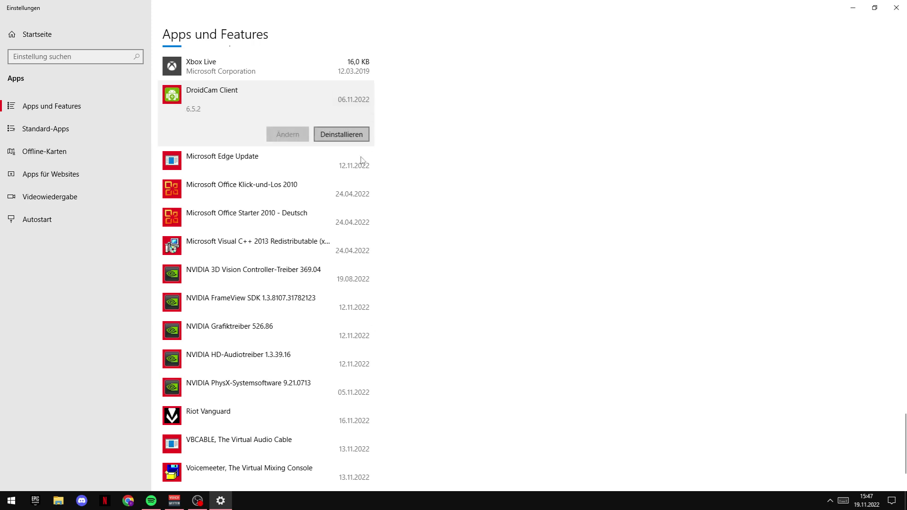
pyautogui.click(361, 161)
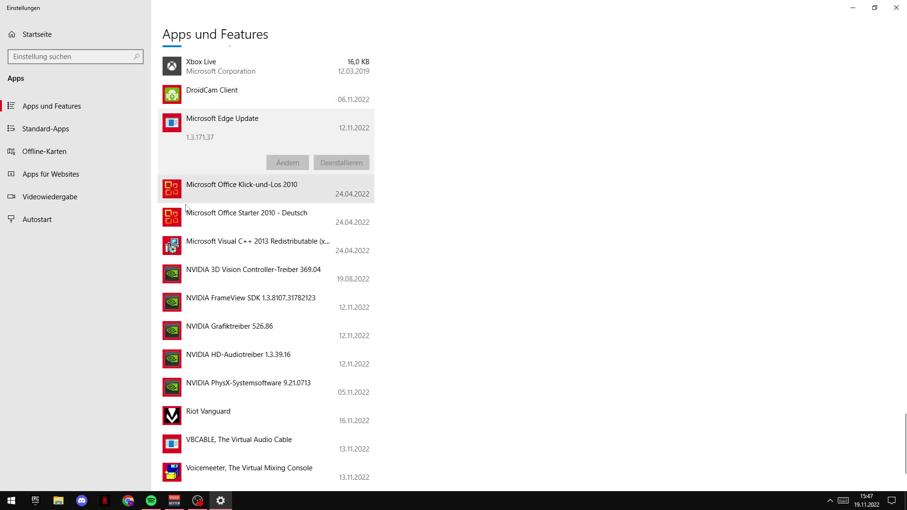
pyautogui.scroll(-2, 317, 359)
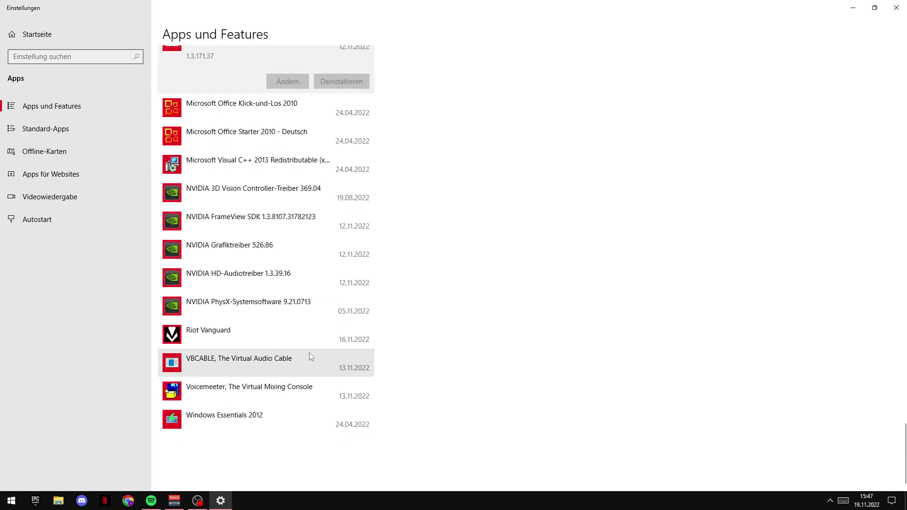
pyautogui.click(318, 395)
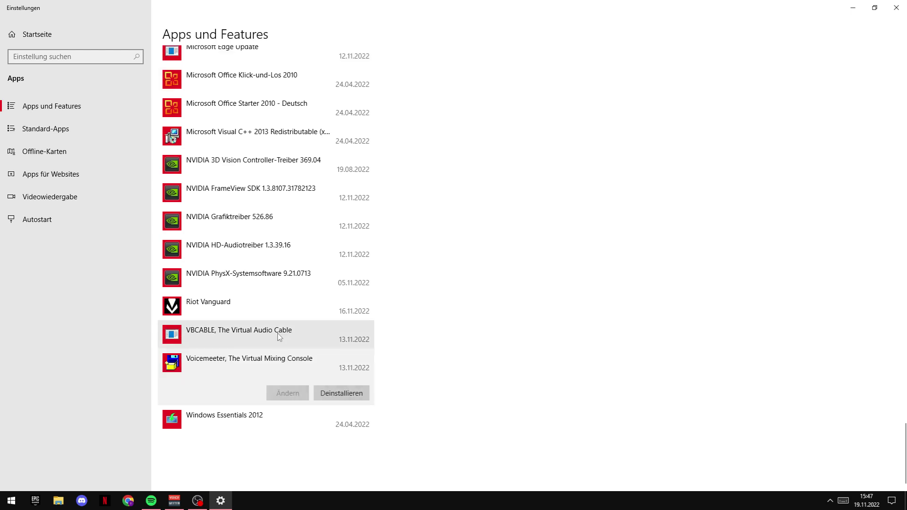
pyautogui.click(307, 313)
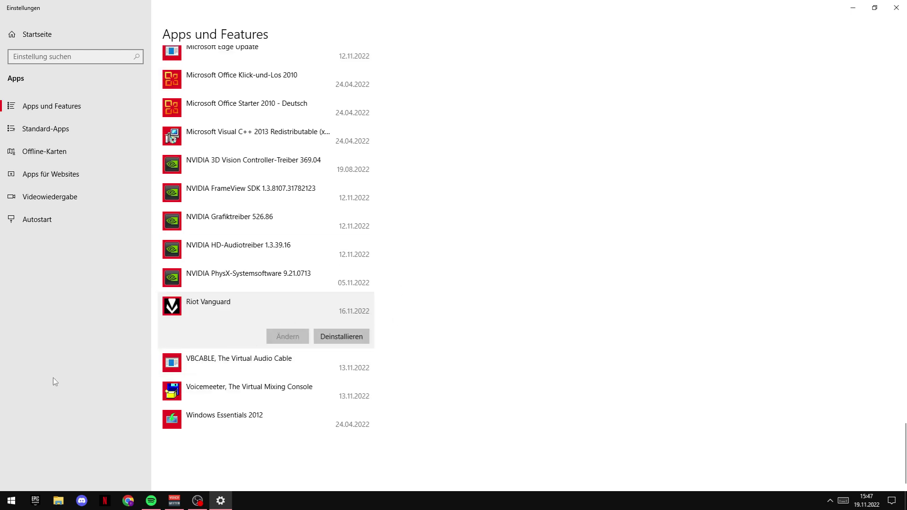
# Step: Review the Standard-Apps, Offline-Karten, Apps für Websites and Videowiedergabe settings without changing them
pyautogui.click(14, 141)
pyautogui.click(50, 126)
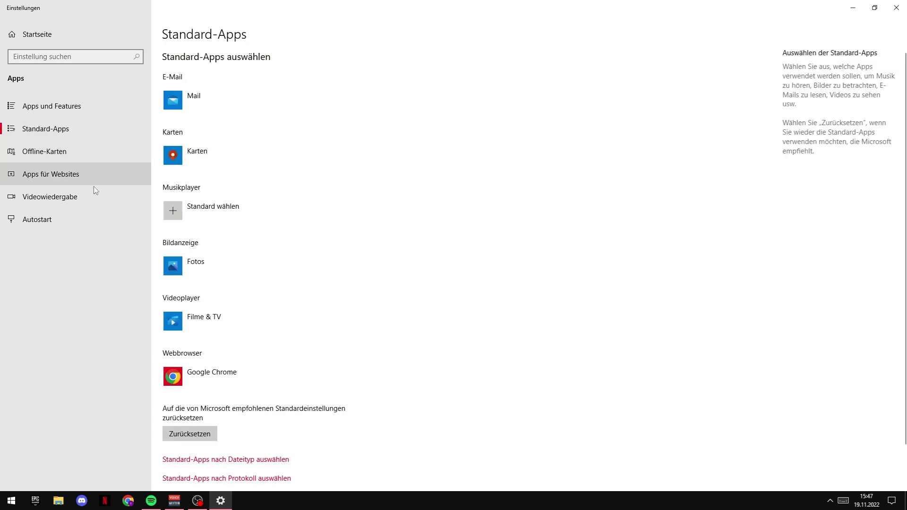
pyautogui.scroll(-1, 178, 385)
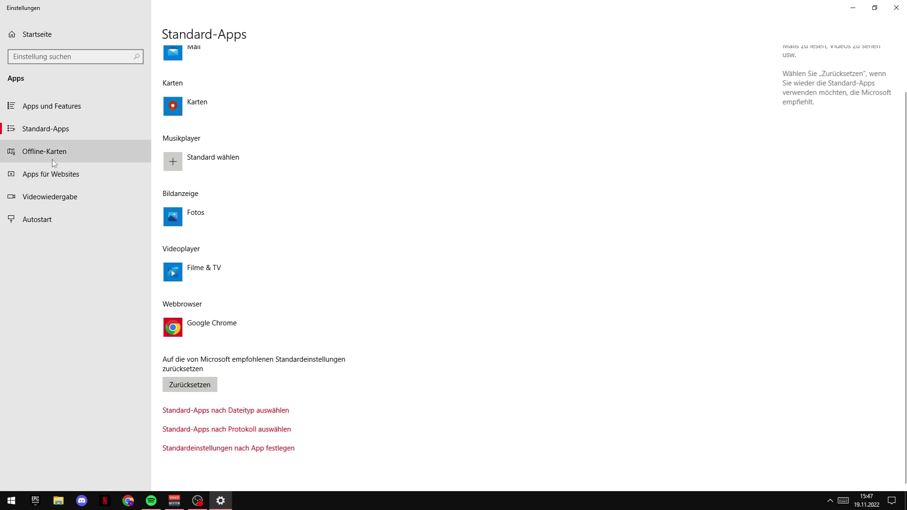
pyautogui.click(70, 149)
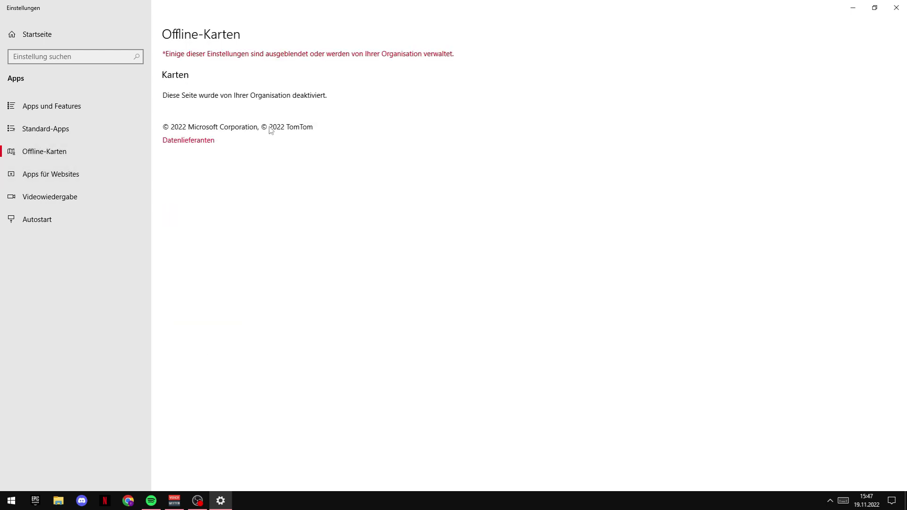
pyautogui.click(79, 183)
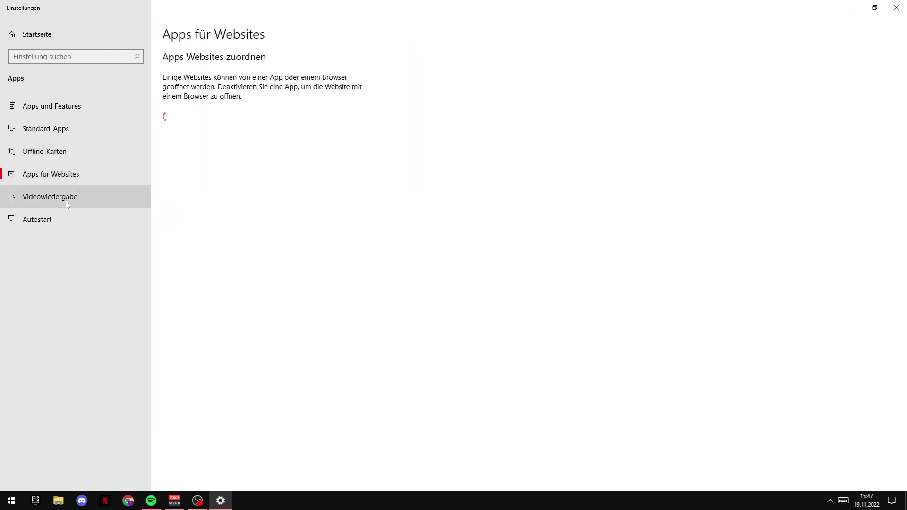
pyautogui.click(109, 195)
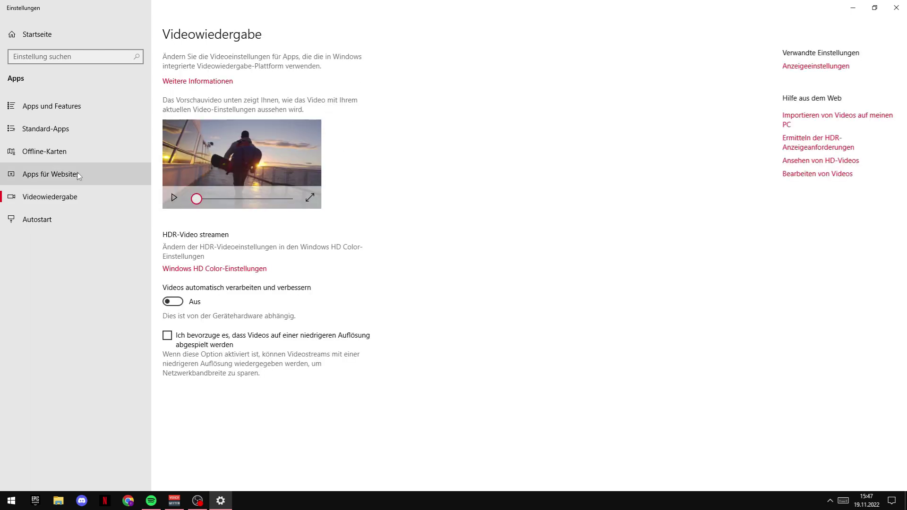
pyautogui.click(118, 174)
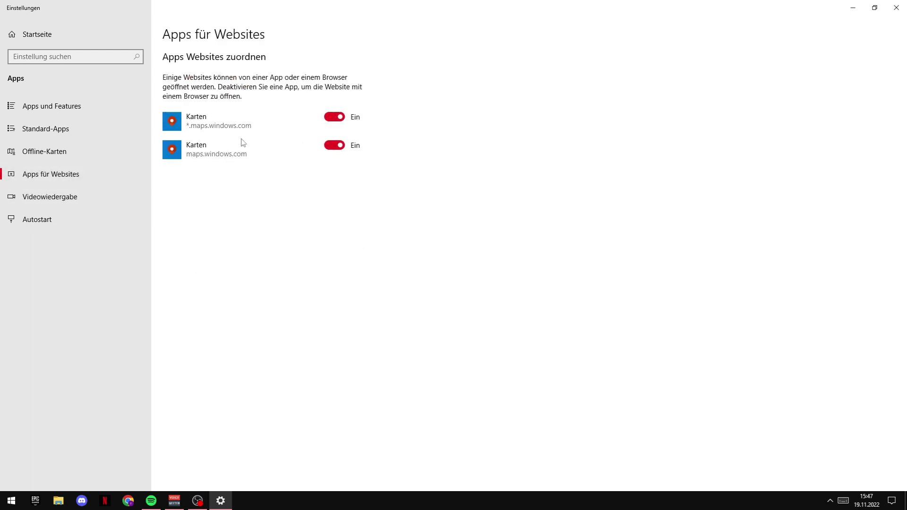
pyautogui.click(95, 205)
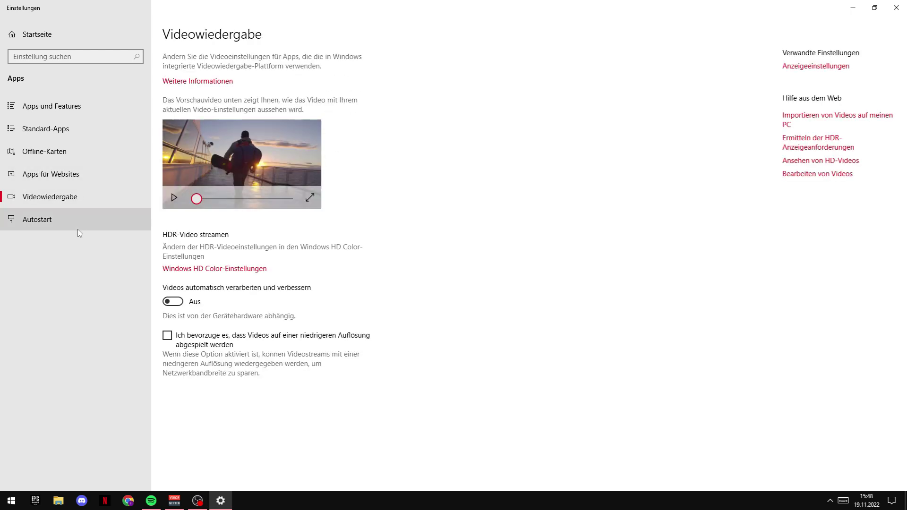
# Step: Check which apps are enabled in the Autostart settings and close the settings window
pyautogui.click(93, 230)
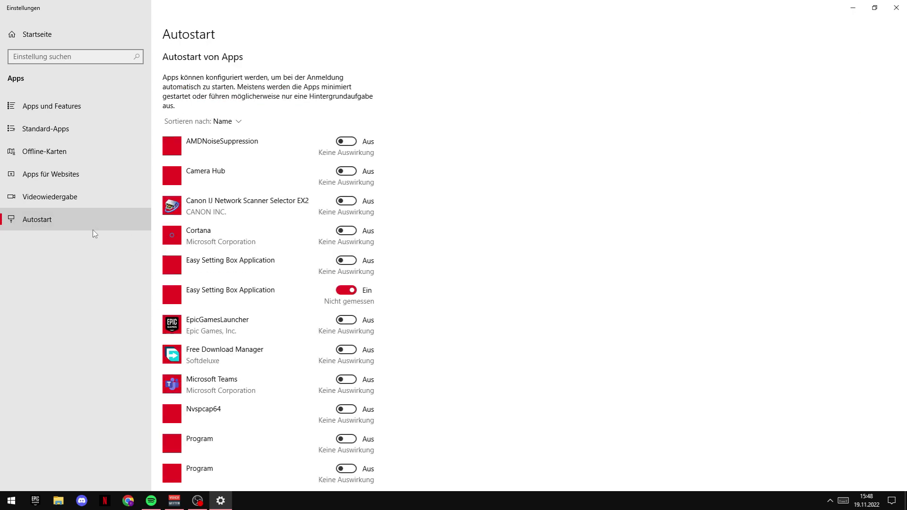
pyautogui.scroll(-9, 326, 230)
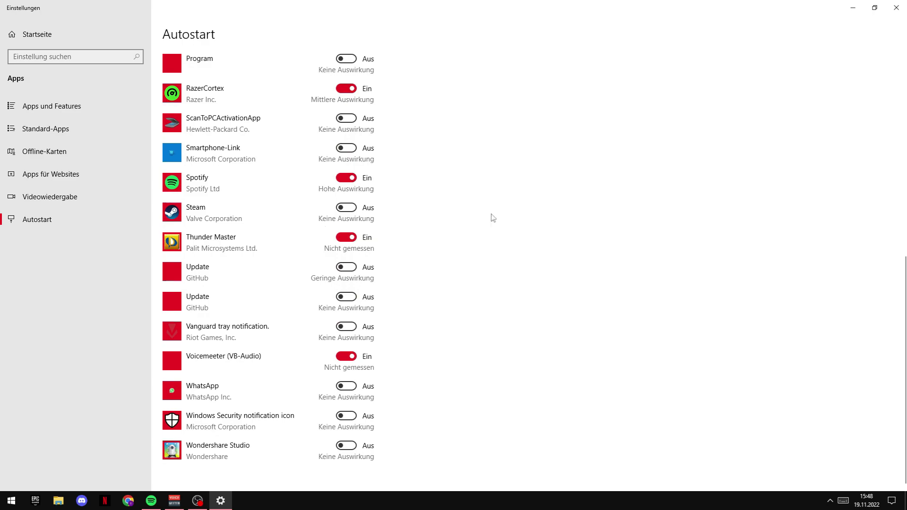
pyautogui.click(896, 8)
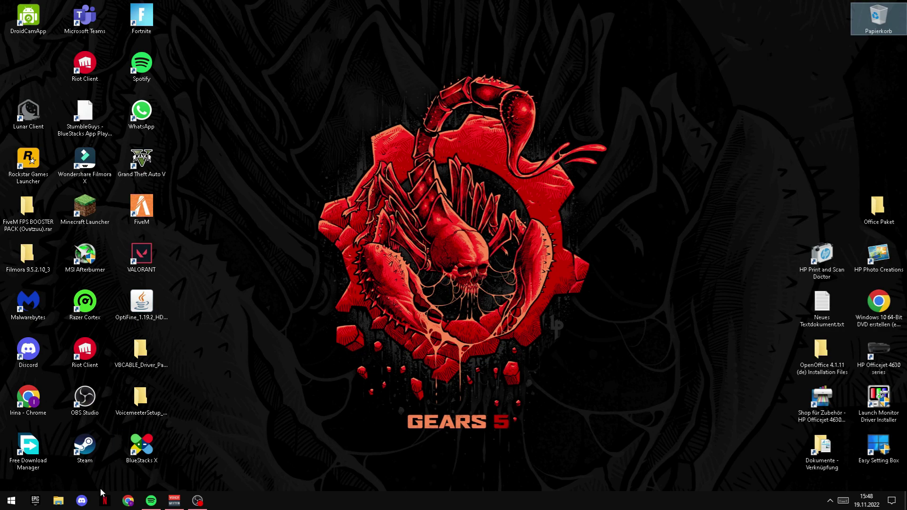
# Step: Reopen the Windows settings and go to the Bildschirm page of the System category
pyautogui.click(2, 505)
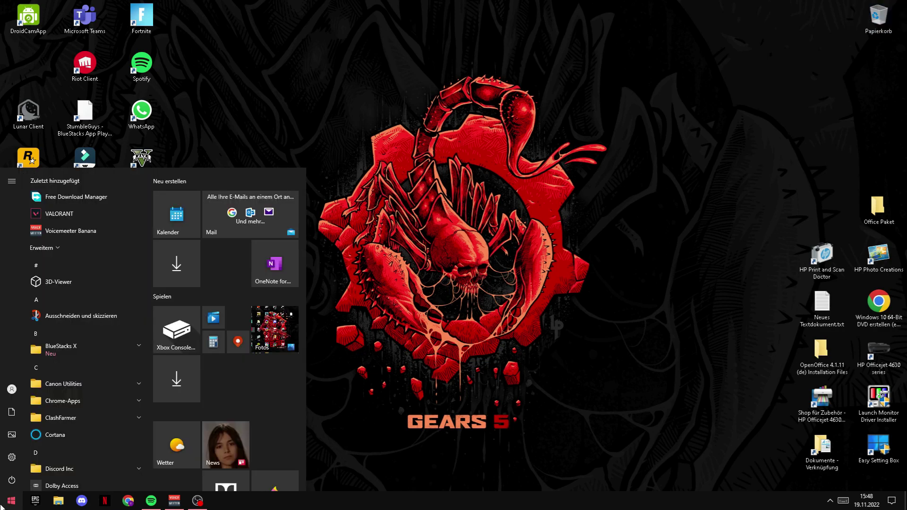
pyautogui.click(9, 461)
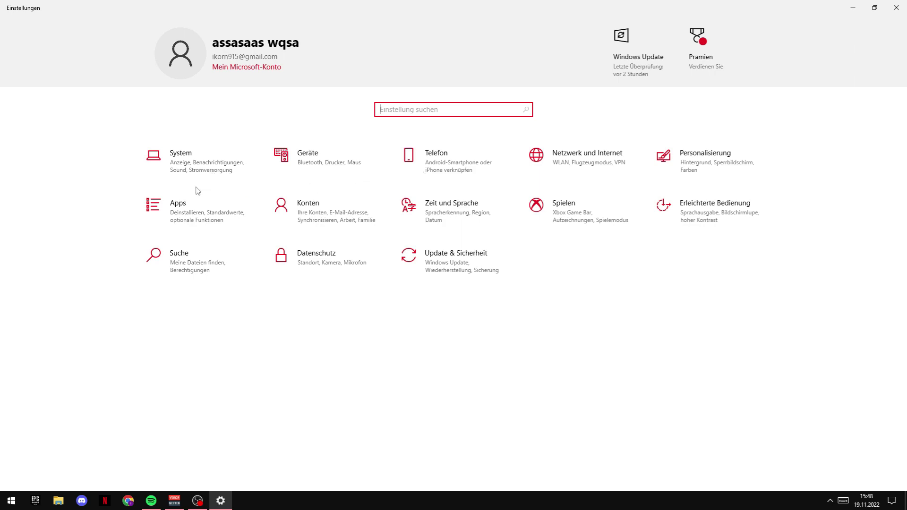
pyautogui.click(193, 227)
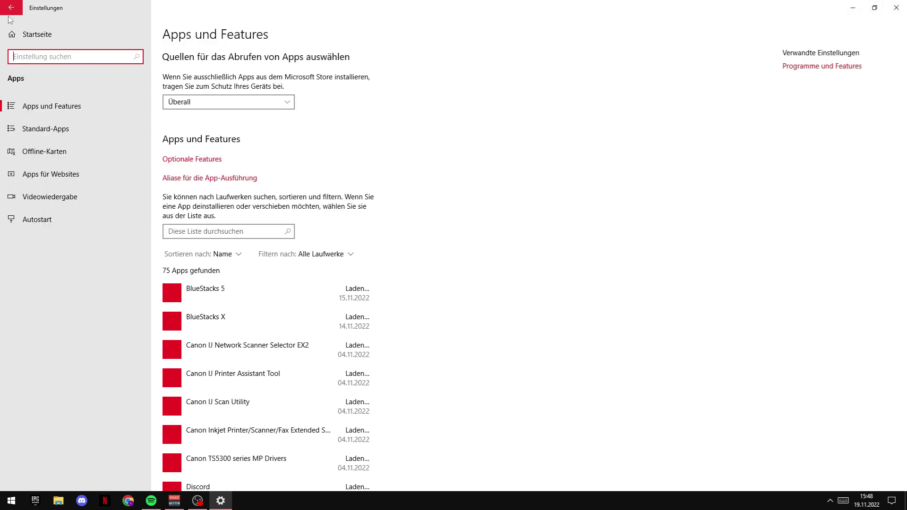
pyautogui.click(9, 16)
pyautogui.click(176, 166)
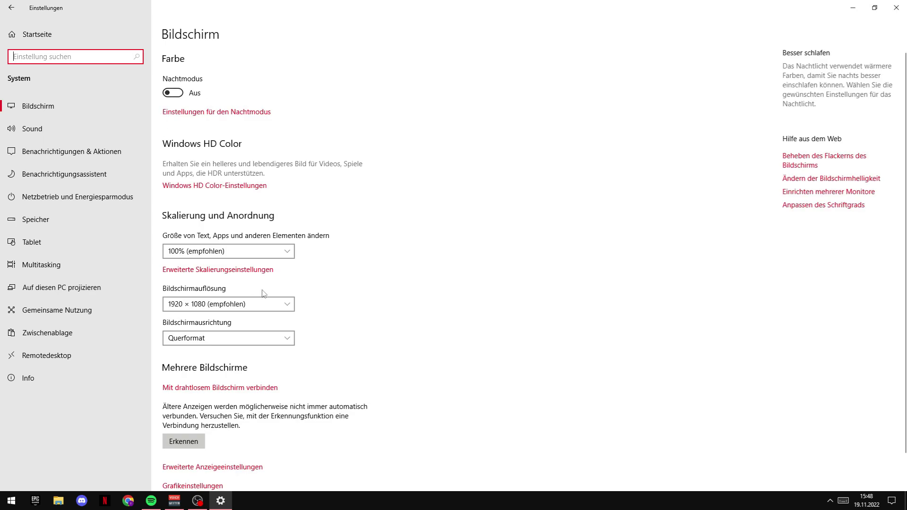
pyautogui.scroll(-1, 223, 289)
pyautogui.scroll(-1, 216, 302)
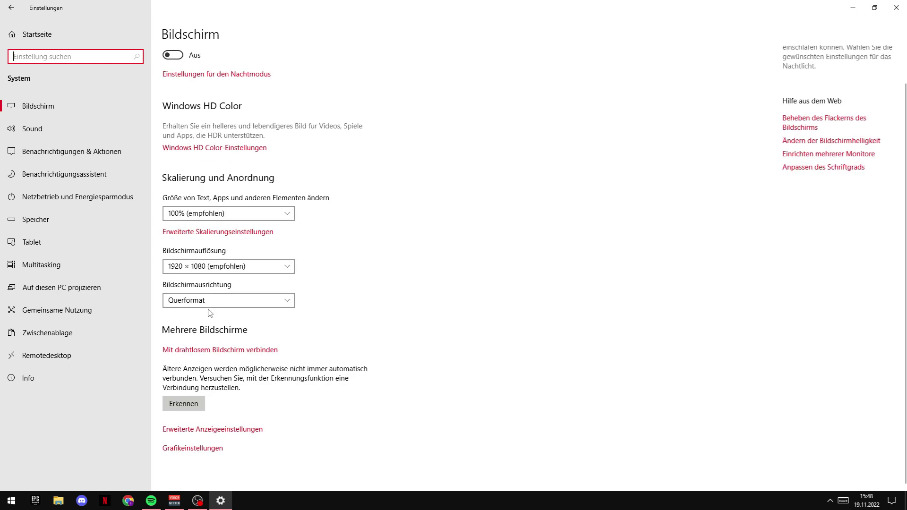
# Step: Set the refresh rate of Bildschirm 1 to 71,910 Hz in the Erweiterte Anzeigeeinstellungen, keep the change and return to the Bildschirm page
pyautogui.click(204, 431)
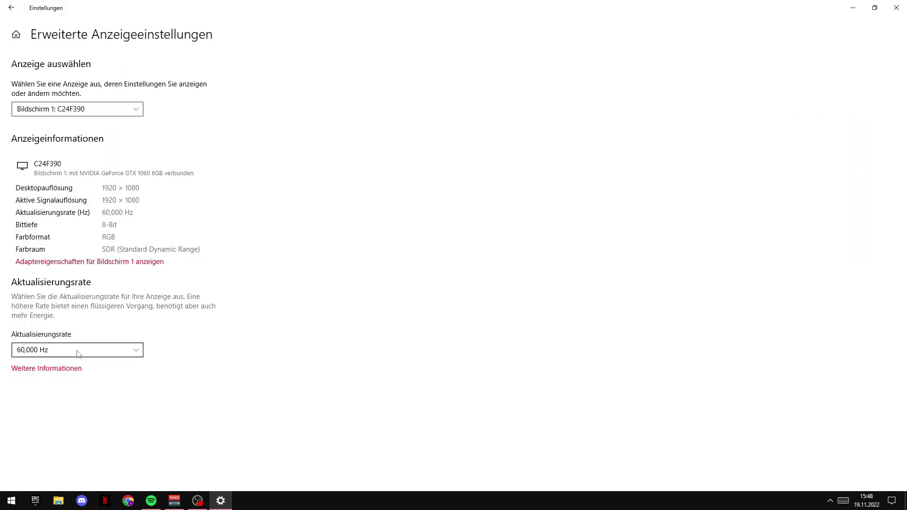
pyautogui.click(61, 352)
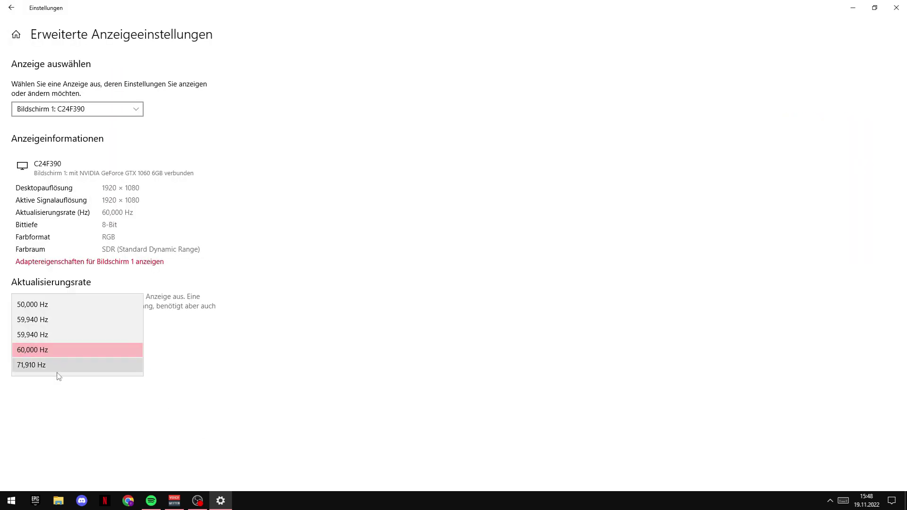
pyautogui.click(56, 366)
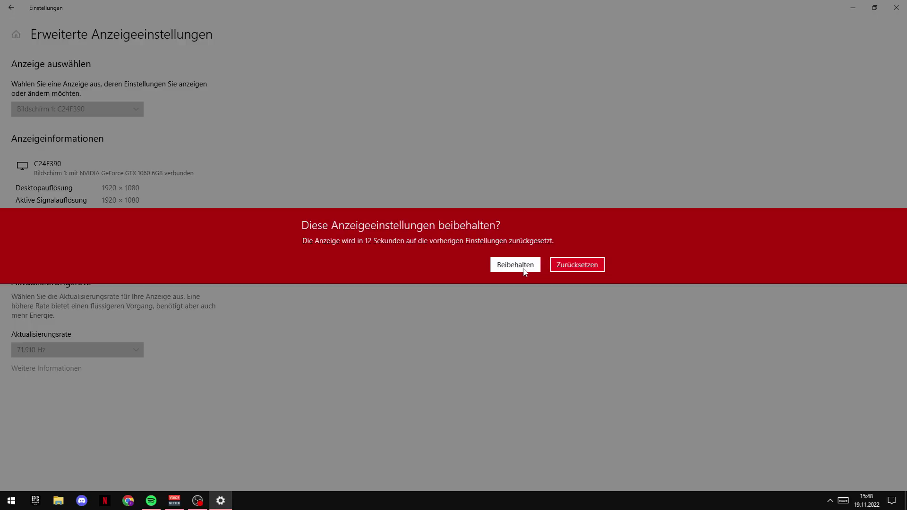
pyautogui.click(518, 270)
pyautogui.click(46, 352)
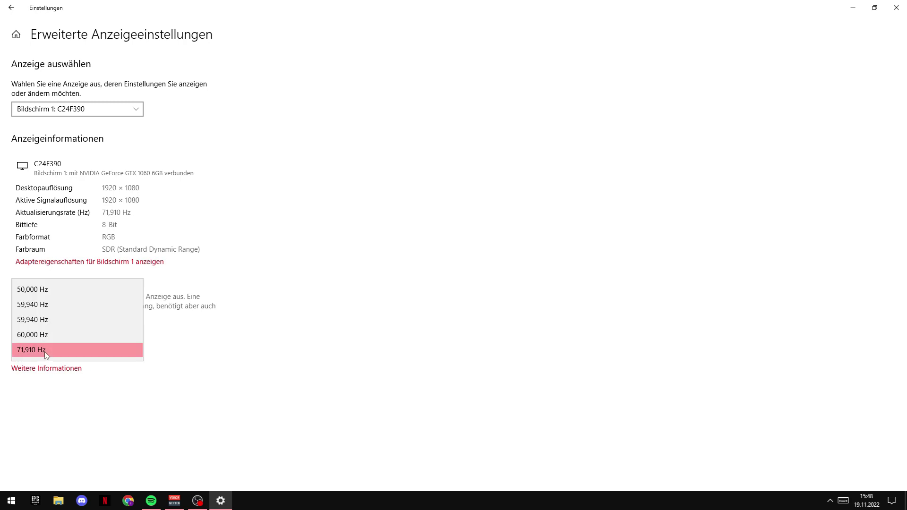
pyautogui.click(46, 351)
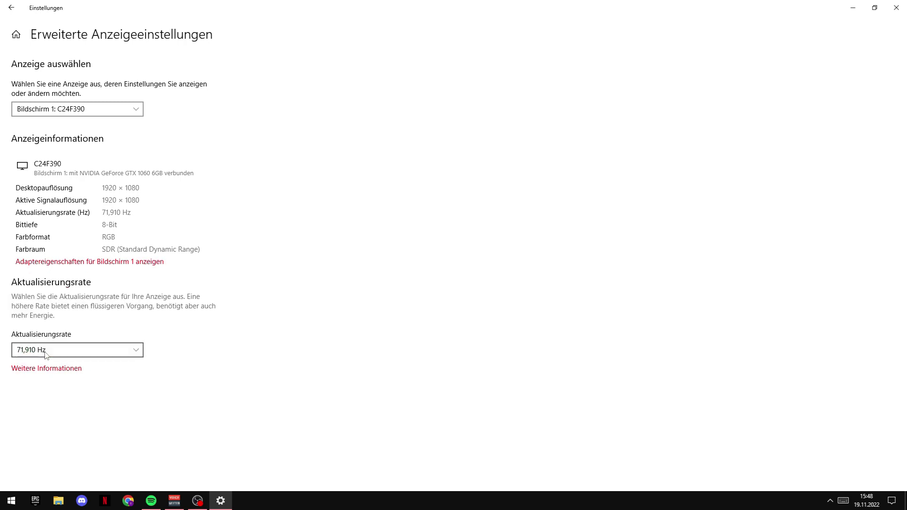
pyautogui.click(1, 2)
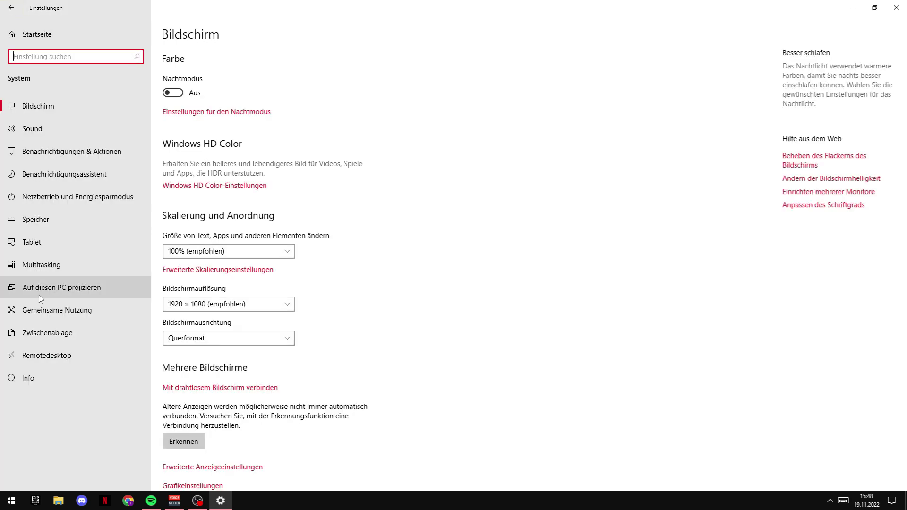
# Step: Review the System settings pages from Sound through Speicher, Multitasking and Tablet without changing anything, and close the settings window
pyautogui.click(33, 129)
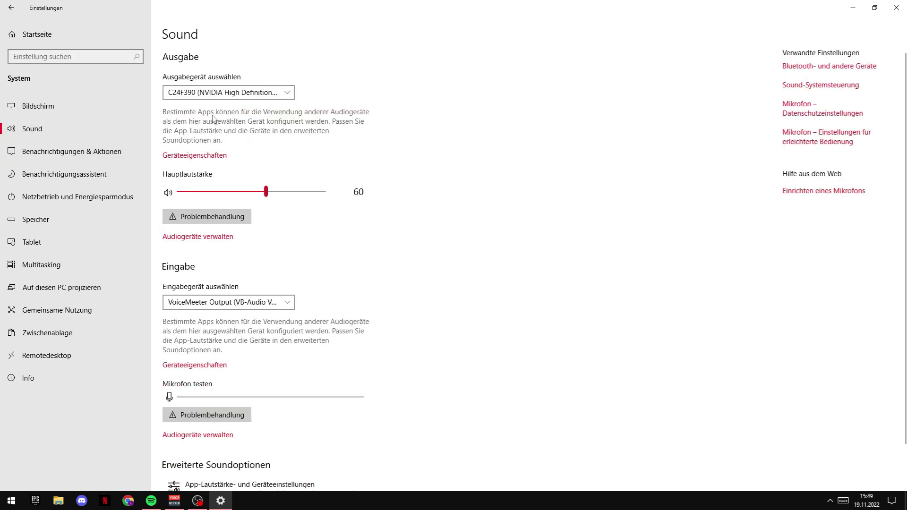
pyautogui.click(76, 152)
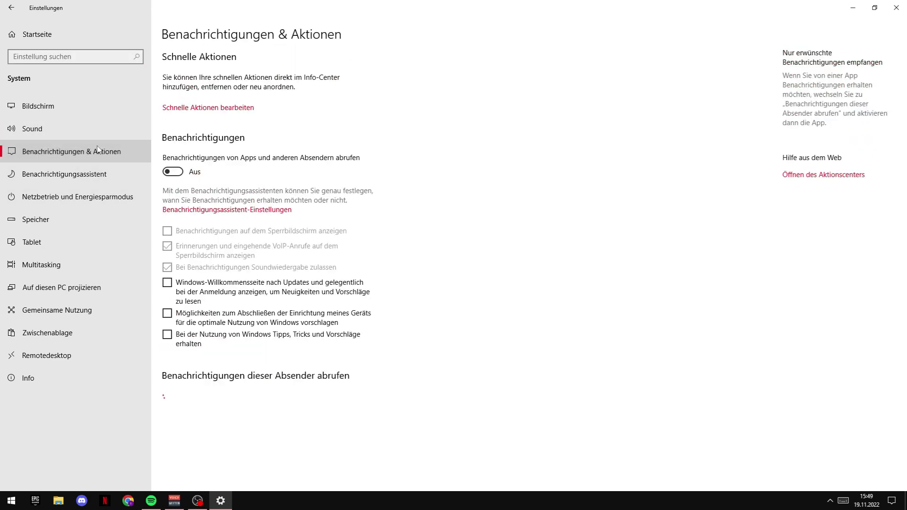
pyautogui.click(60, 177)
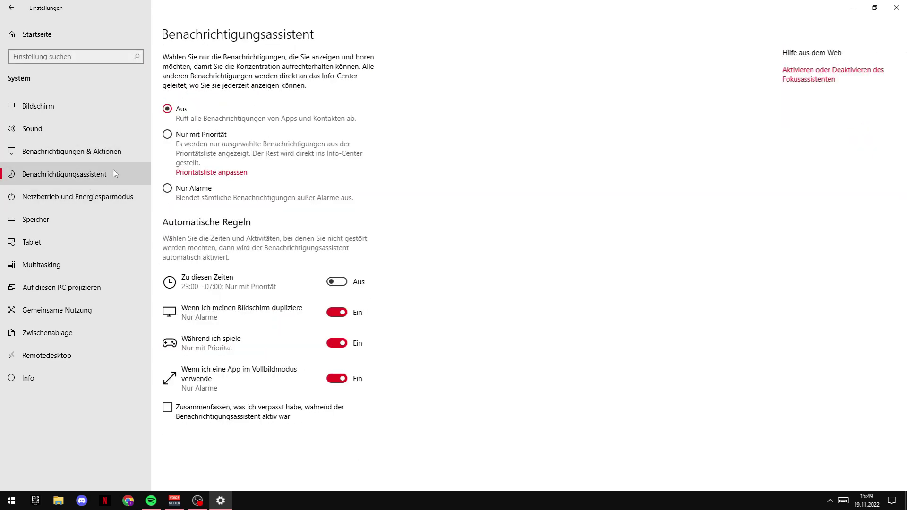
pyautogui.click(82, 203)
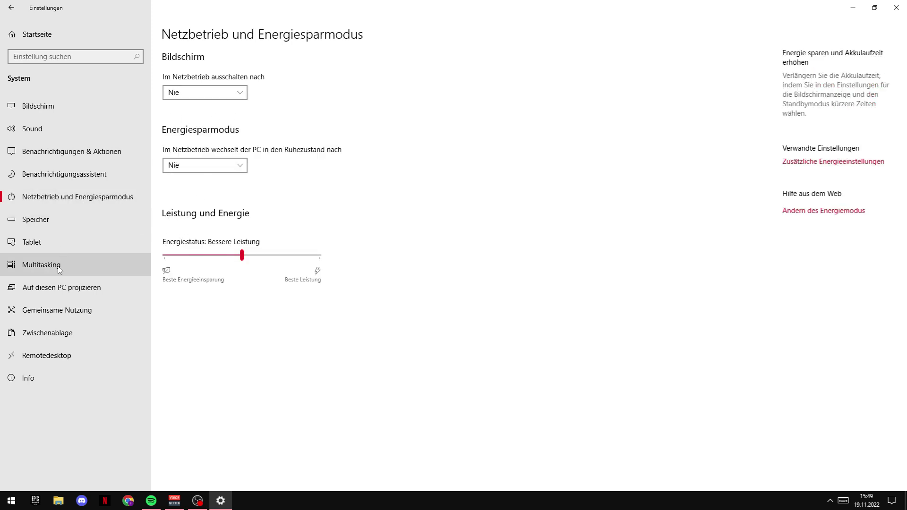
pyautogui.click(55, 226)
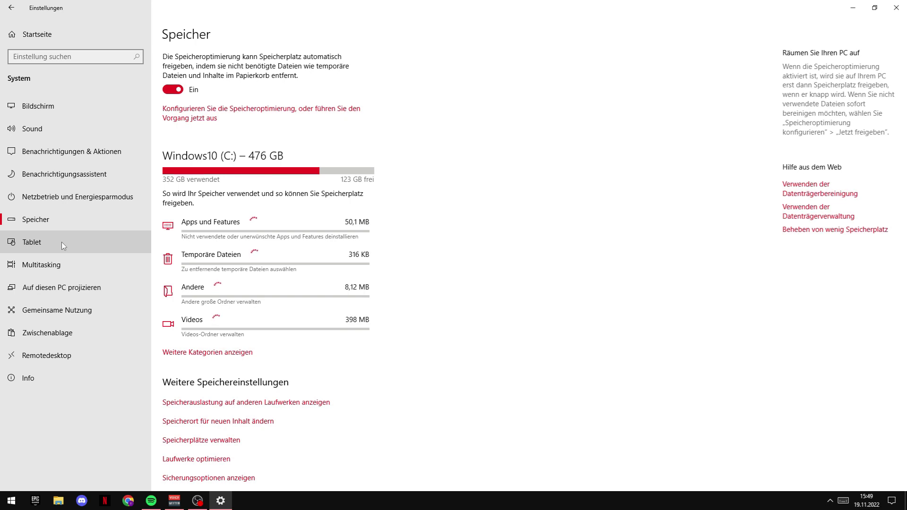
pyautogui.click(28, 264)
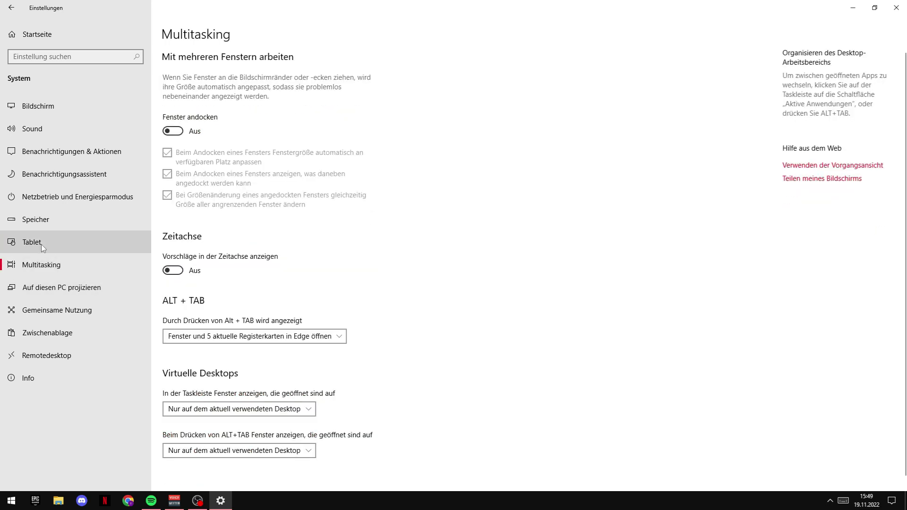
pyautogui.click(41, 245)
pyautogui.click(896, 7)
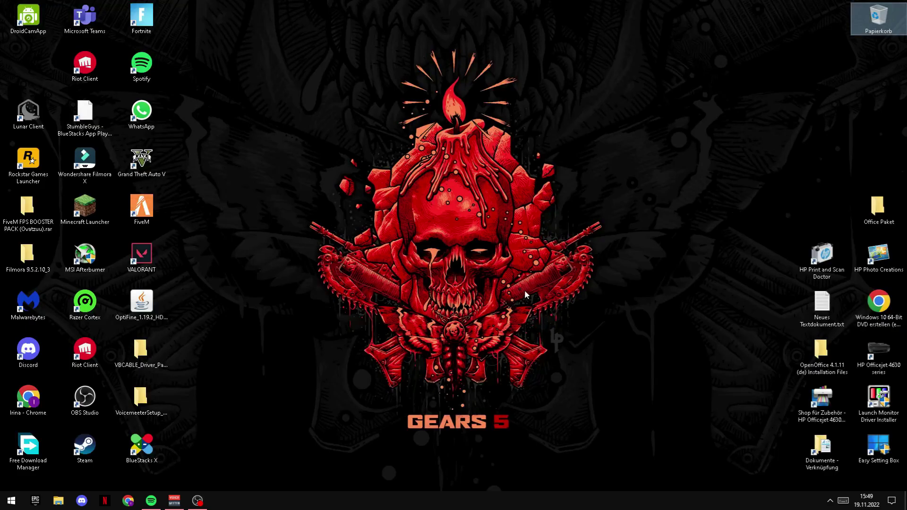
pyautogui.rightClick(12, 501)
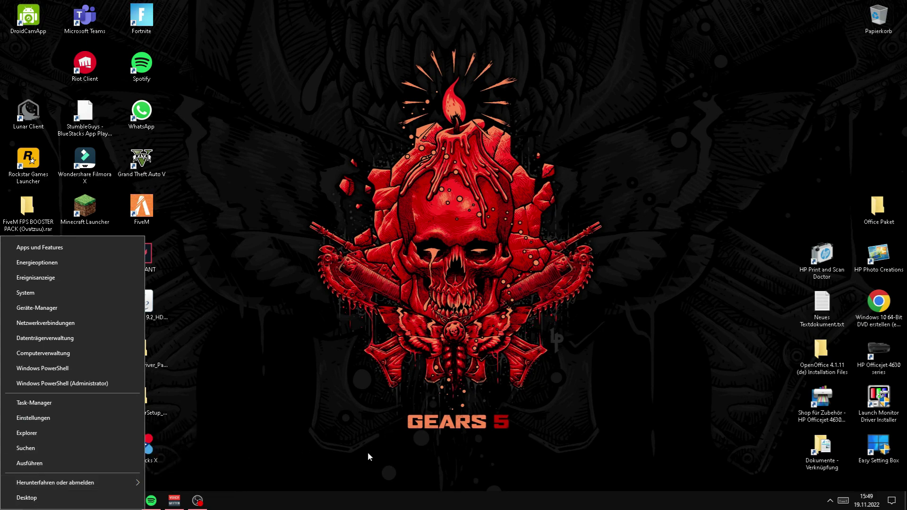
pyautogui.click(73, 449)
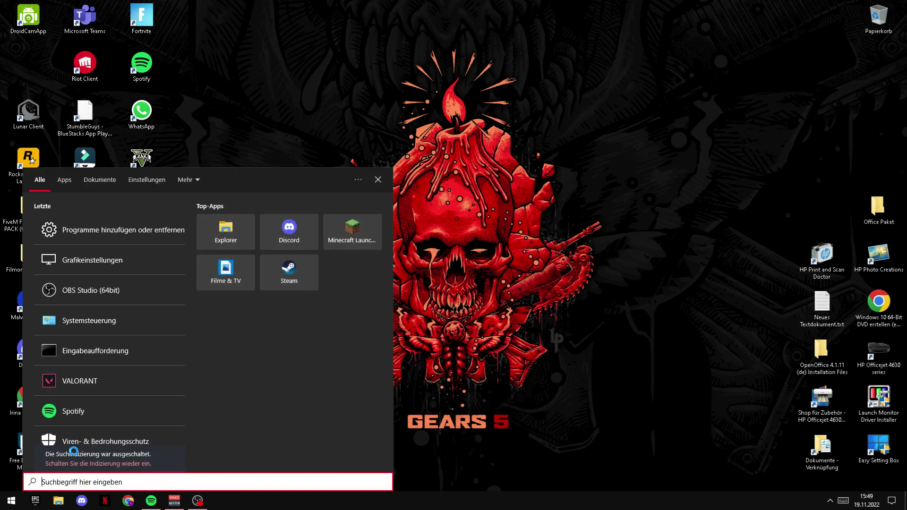
pyautogui.write('spotify')
pyautogui.click(78, 255)
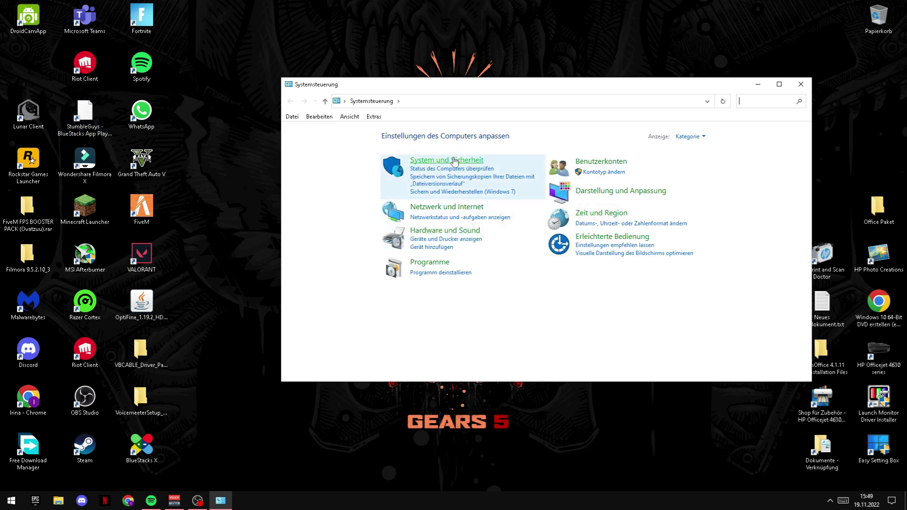
pyautogui.click(453, 160)
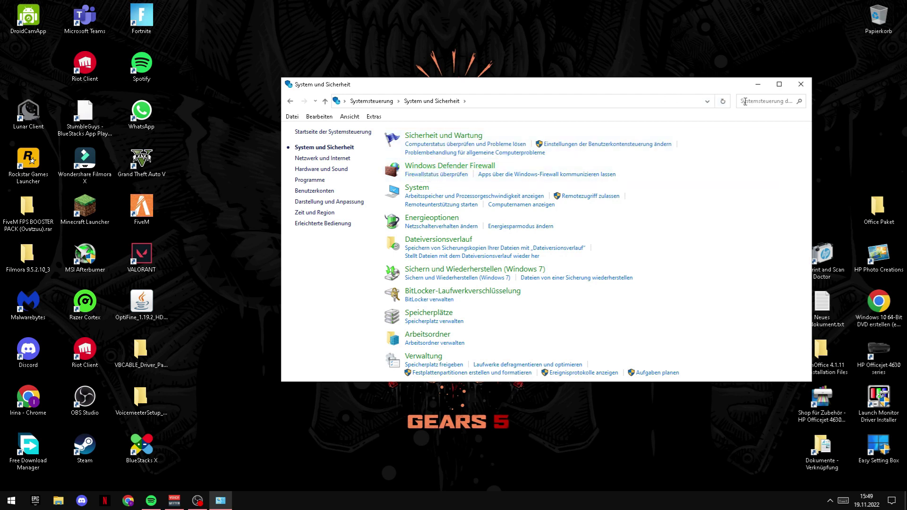
pyautogui.click(800, 84)
# Step: Search Windows for the Energiesparplan editor, go to Energieoptionen and open the advanced energy settings of the Höchstleistung plan
pyautogui.rightClick(11, 500)
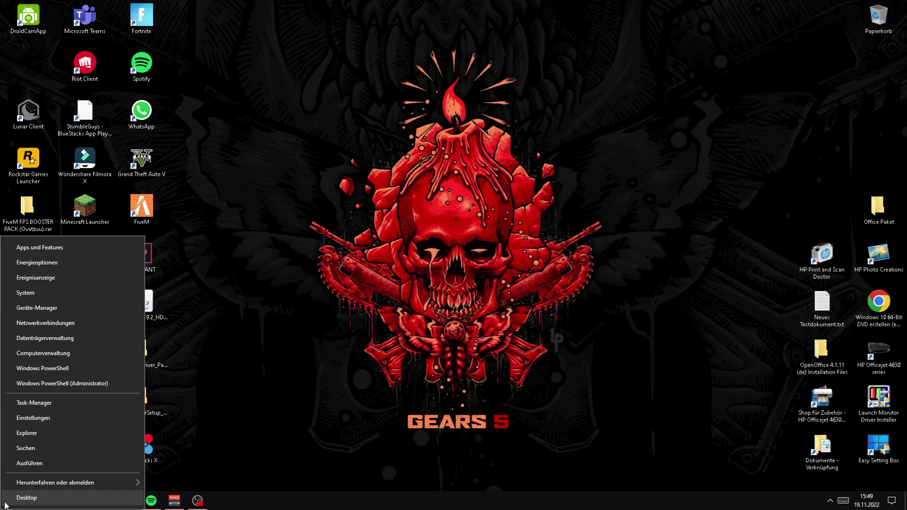
pyautogui.click(25, 449)
pyautogui.write('ener')
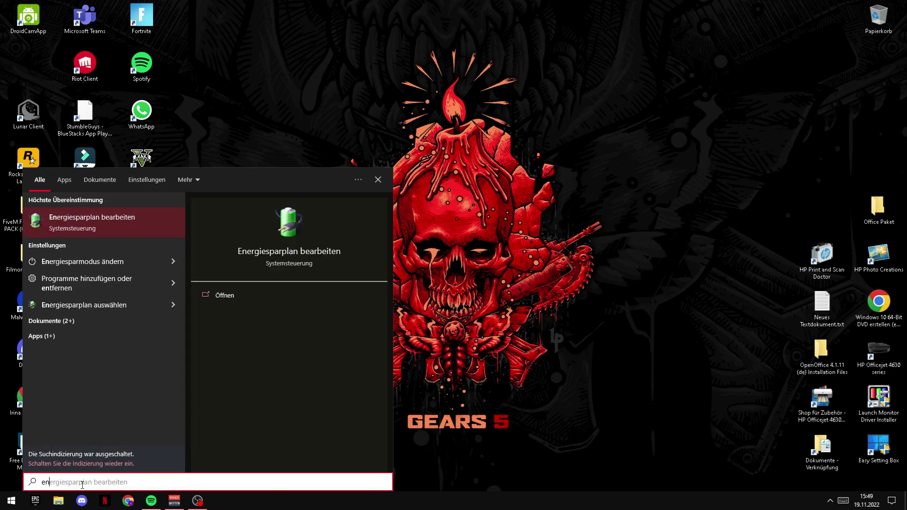
pyautogui.click(94, 221)
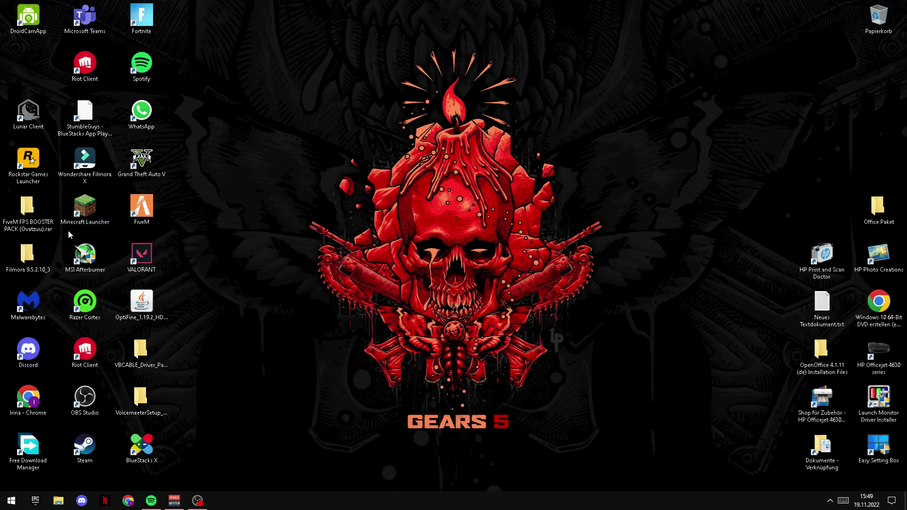
pyautogui.click(496, 104)
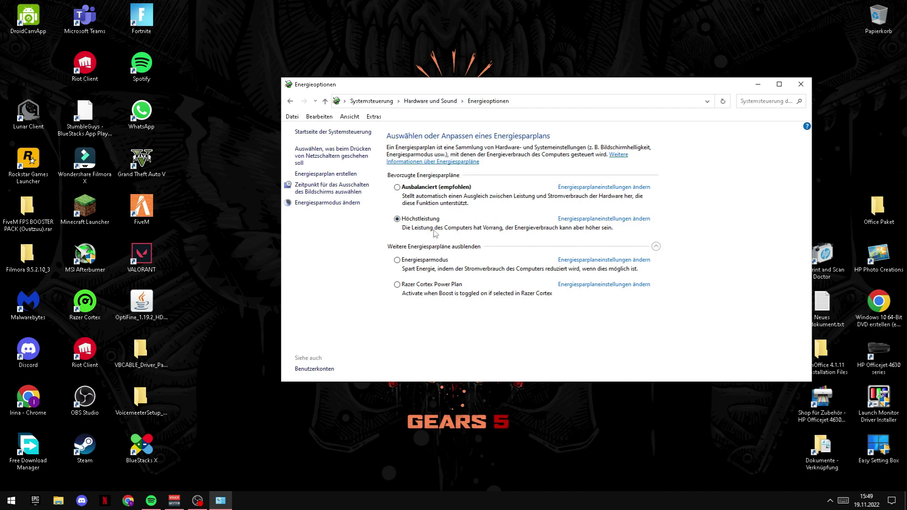
pyautogui.click(603, 220)
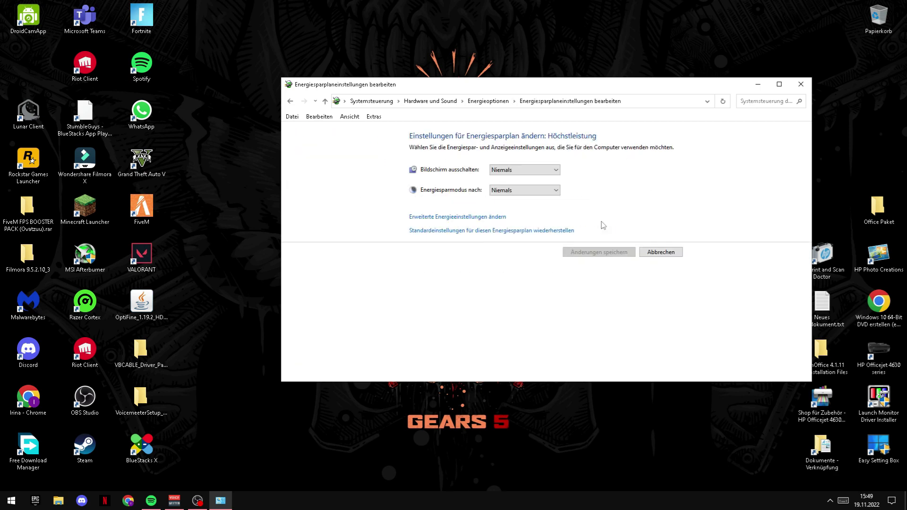
pyautogui.click(458, 218)
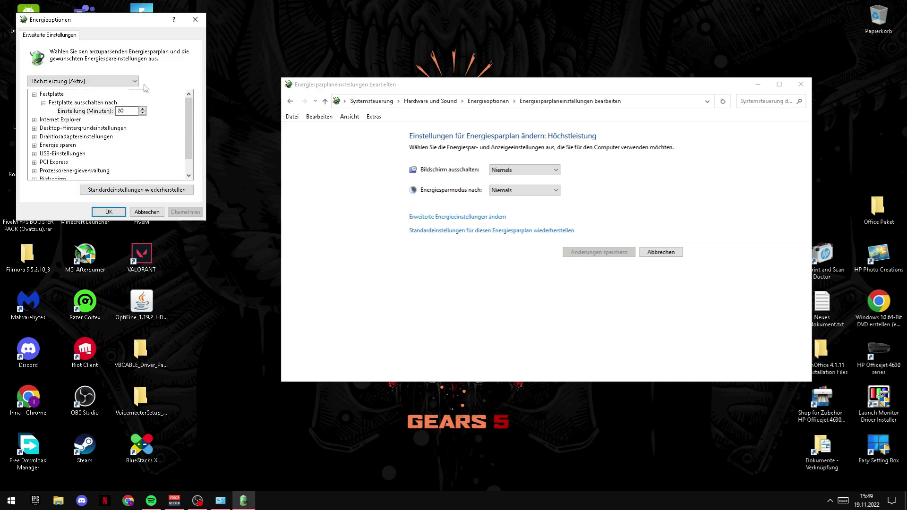
# Step: Check the processor's minimum and maximum performance state under Prozessorenergieverwaltung, accept the settings and close the power plan windows
pyautogui.moveTo(121, 24); pyautogui.dragTo(379, 29)
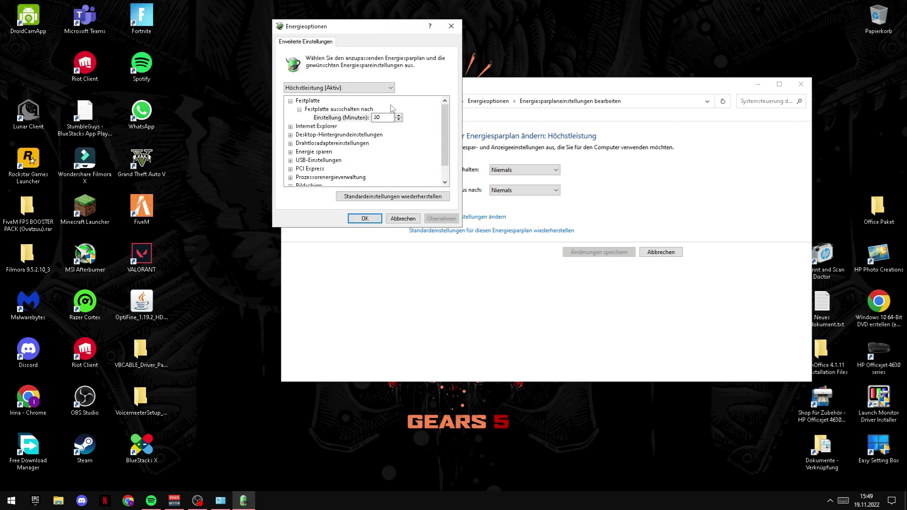
pyautogui.scroll(-1, 346, 173)
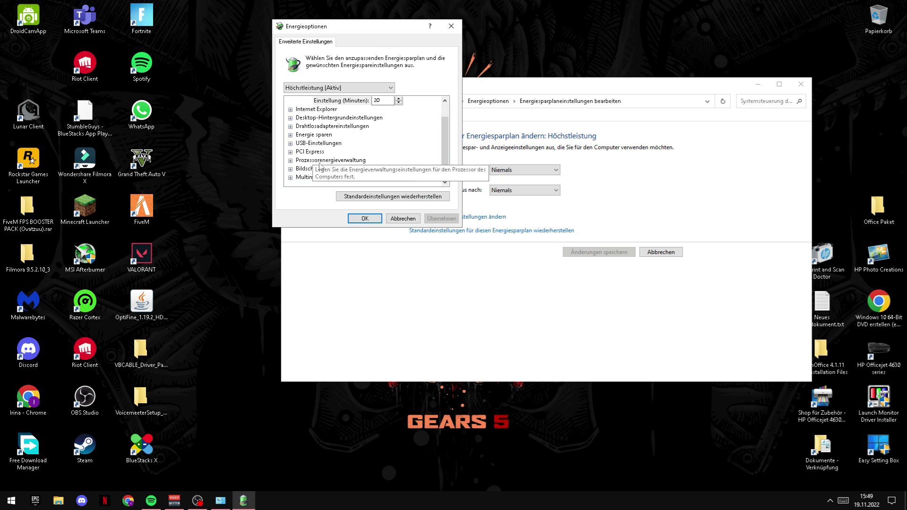
pyautogui.doubleClick(337, 161)
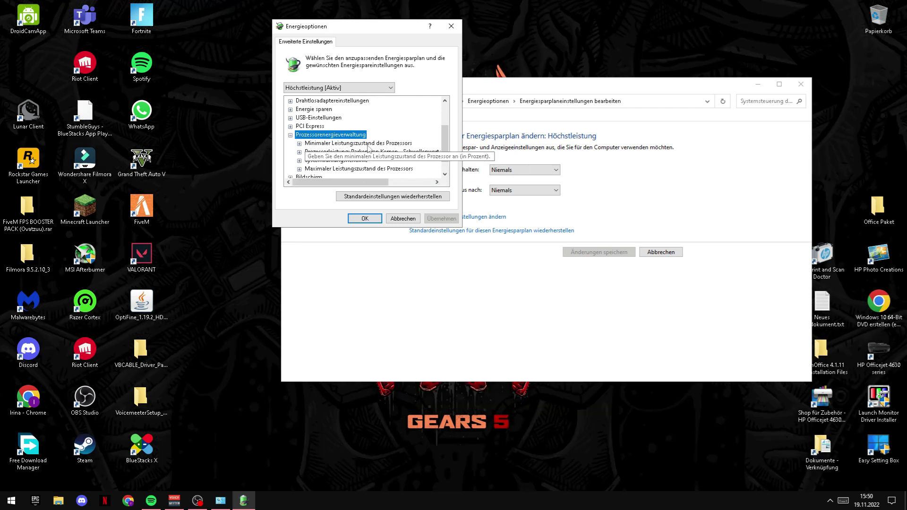
pyautogui.click(391, 145)
pyautogui.doubleClick(381, 144)
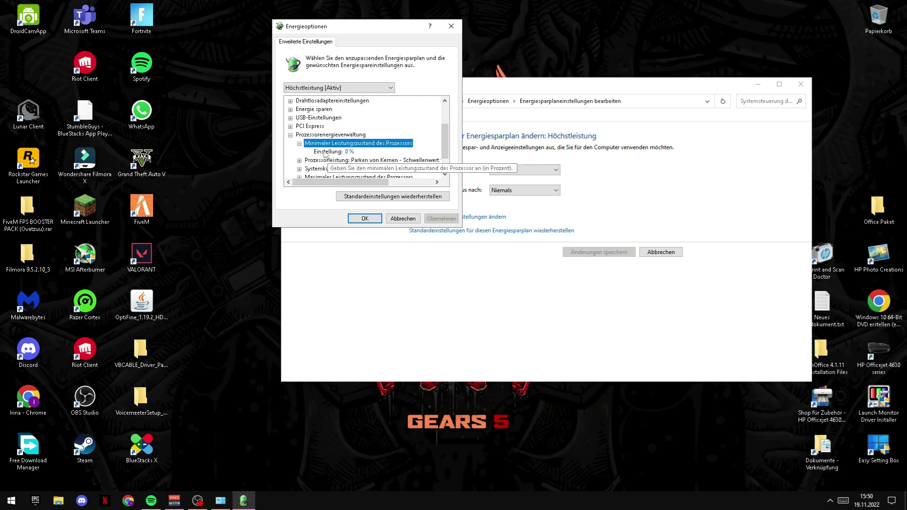
pyautogui.click(345, 153)
pyautogui.scroll(-1, 358, 150)
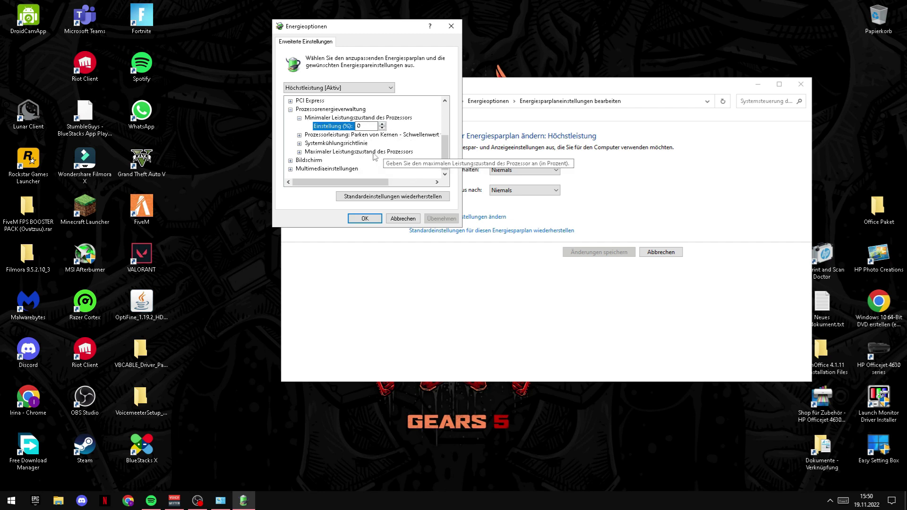
pyautogui.doubleClick(361, 152)
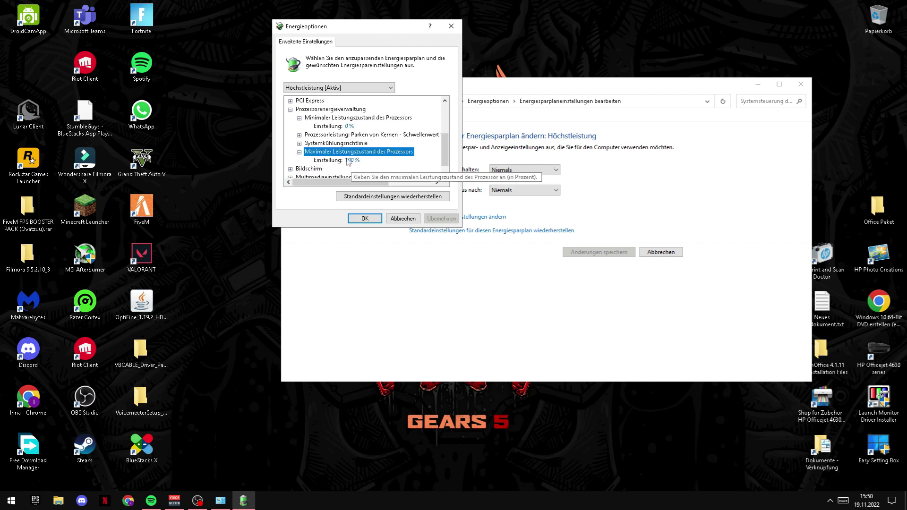
pyautogui.click(365, 218)
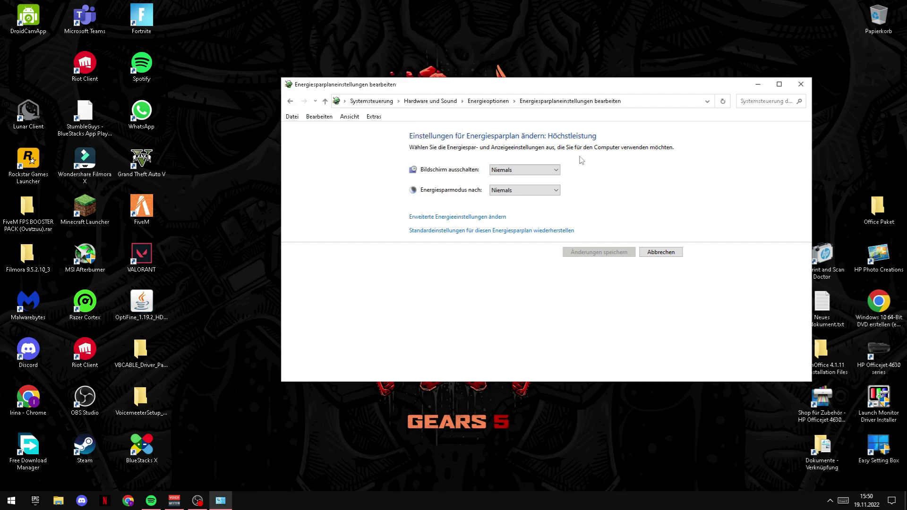
pyautogui.click(806, 90)
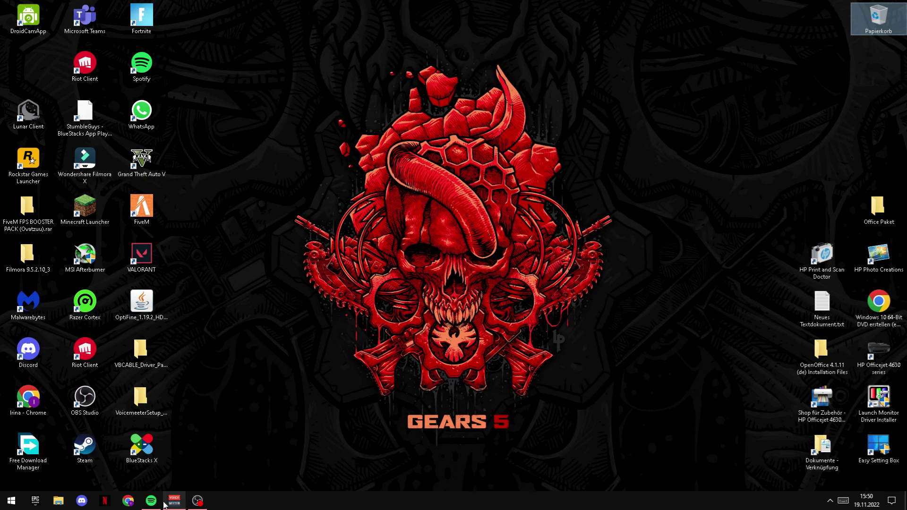
pyautogui.click(198, 501)
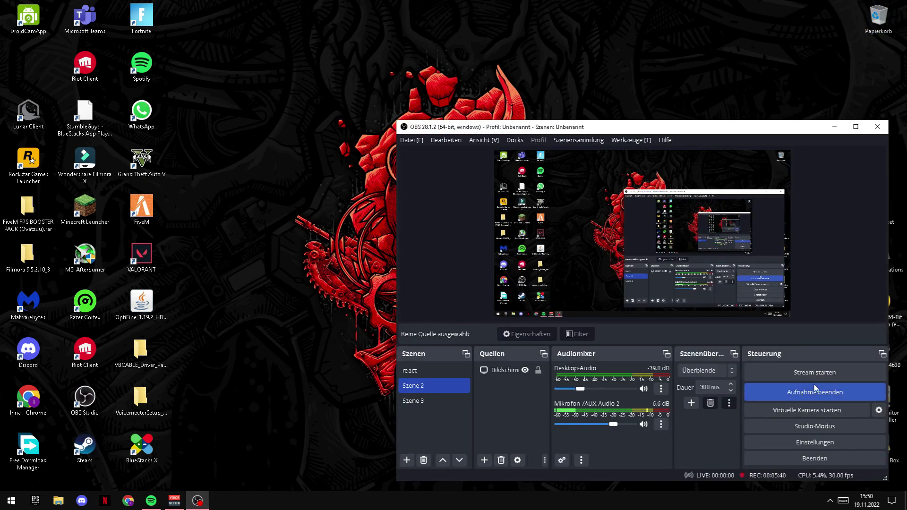